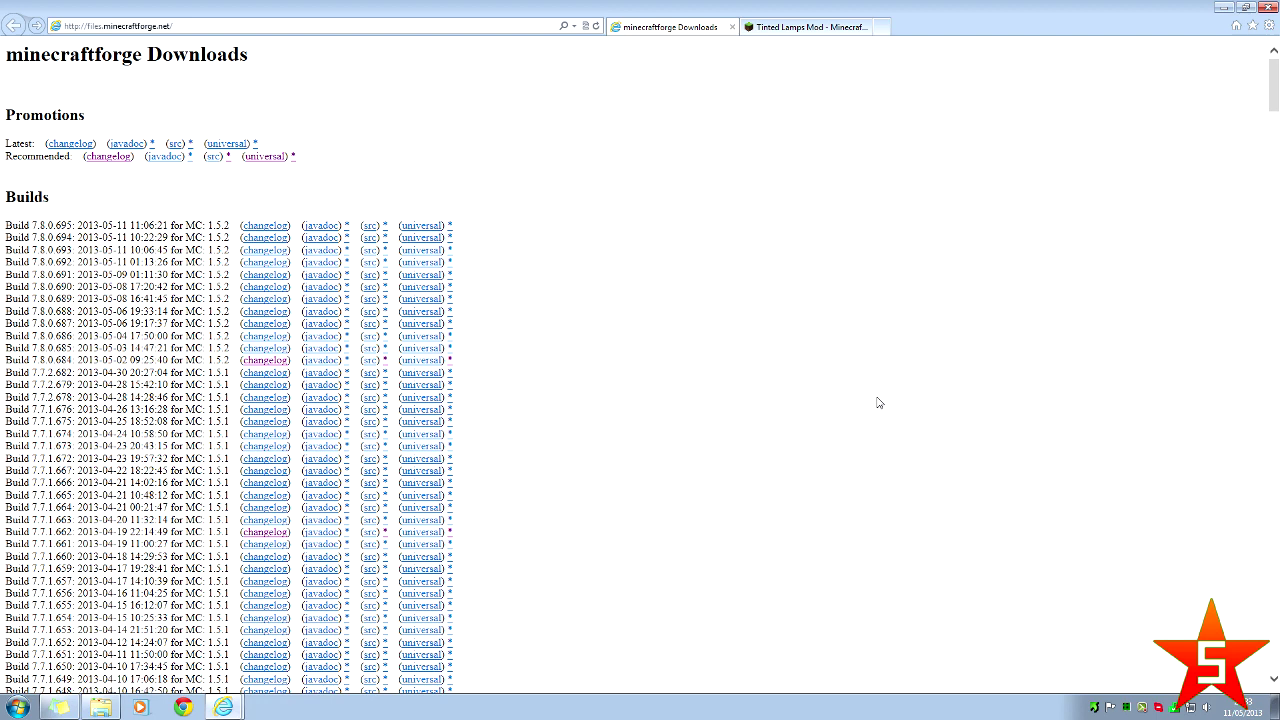
Step: Locate the recommended universal Forge build in the Promotions section of the minecraftforge Downloads page
left_click(111, 25)
left_click(523, 108)
left_click_drag(8, 117, 104, 120)
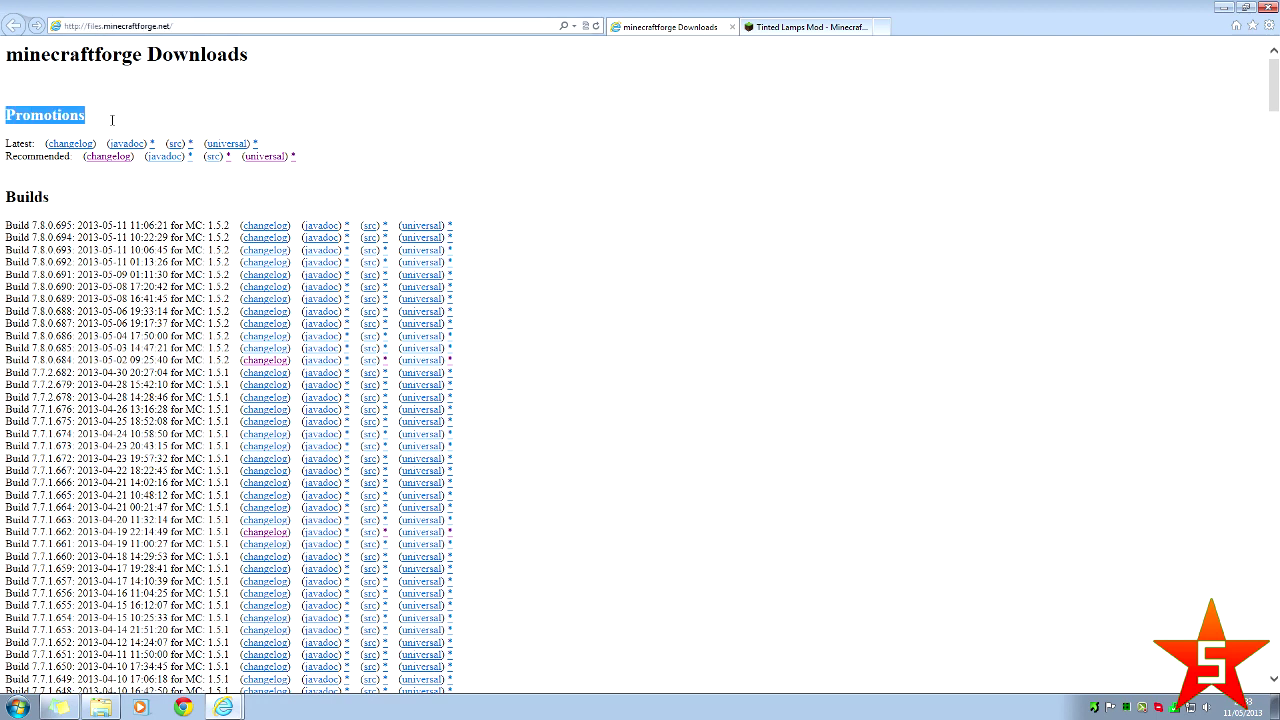
left_click_drag(5, 155, 45, 157)
left_click(79, 174)
left_click(42, 175)
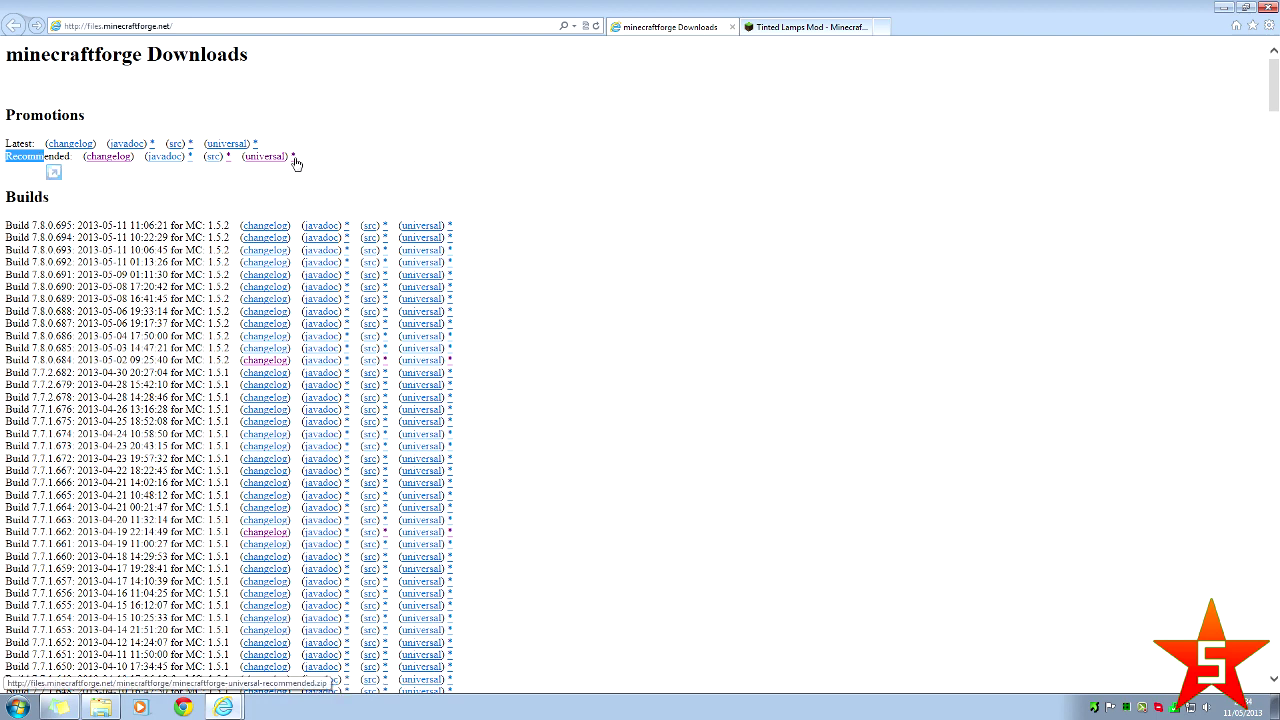
Step: Review the Tinted Lamps Mod forum topic, its installation instructions and the current release links for Forge and Modloader
left_click(805, 27)
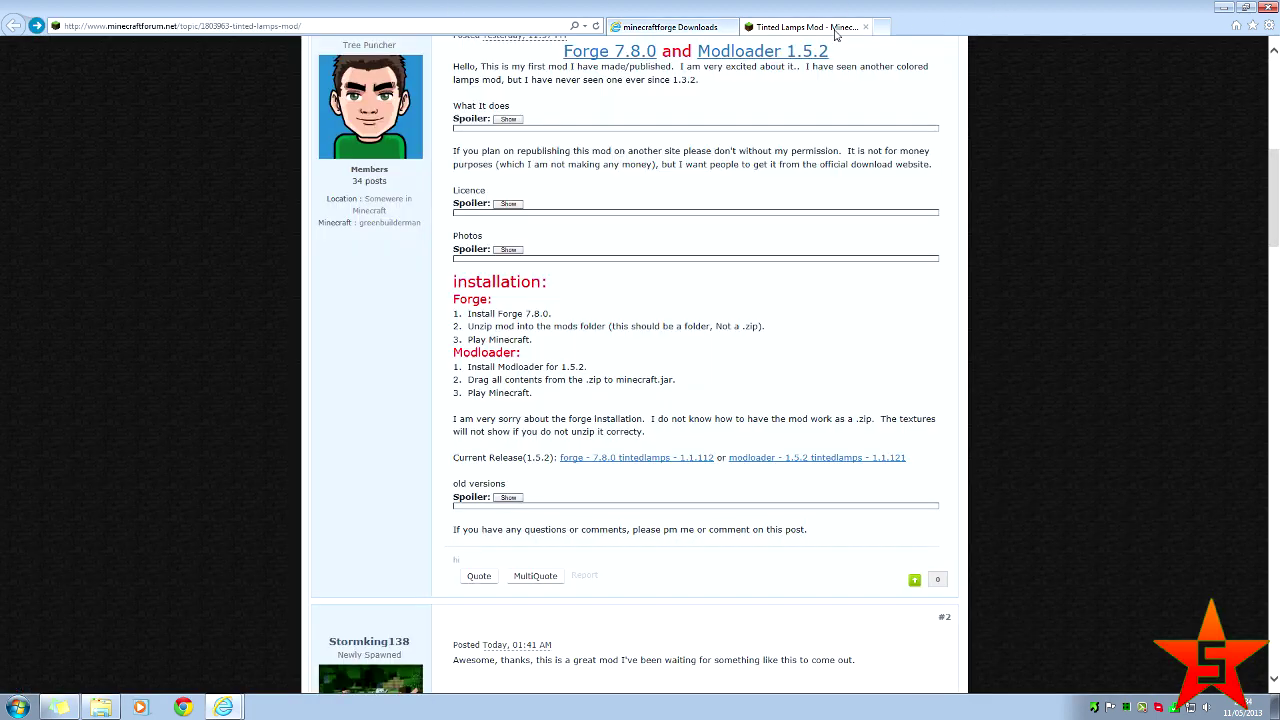
scroll(766, 131, "up", 3)
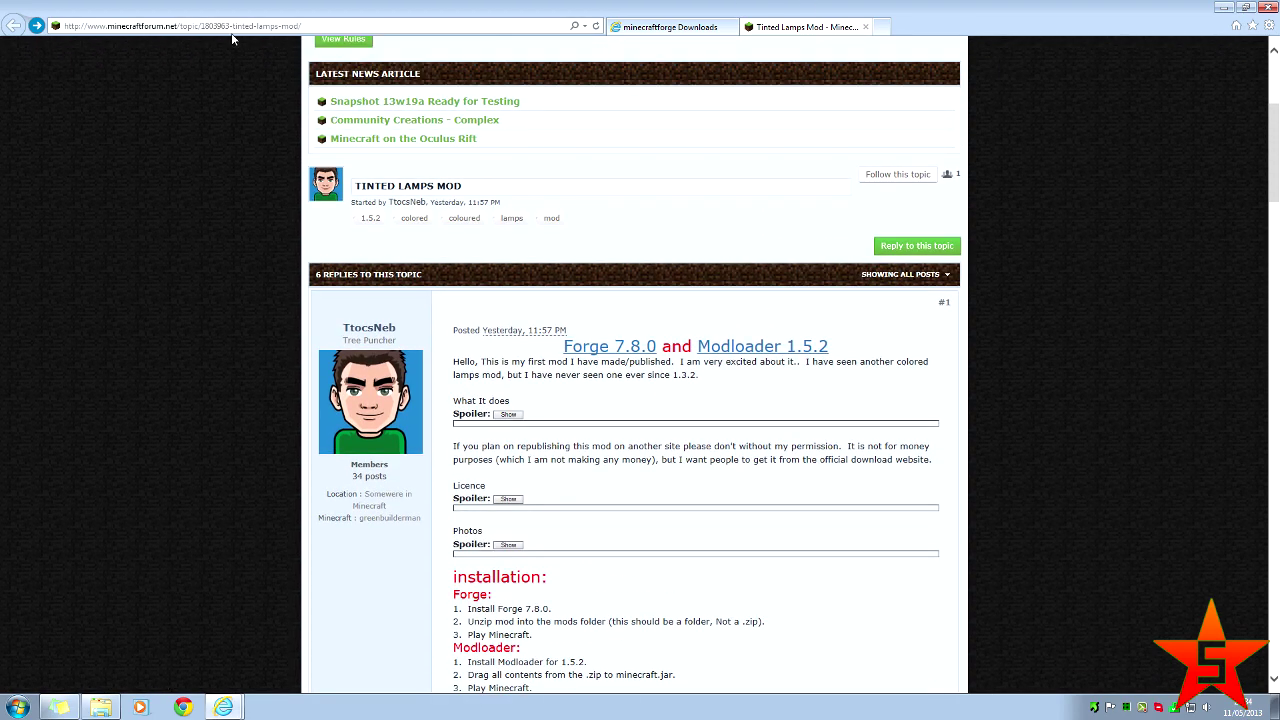
left_click(600, 302)
left_click(209, 25)
left_click(771, 409)
scroll(725, 381, "down", 3)
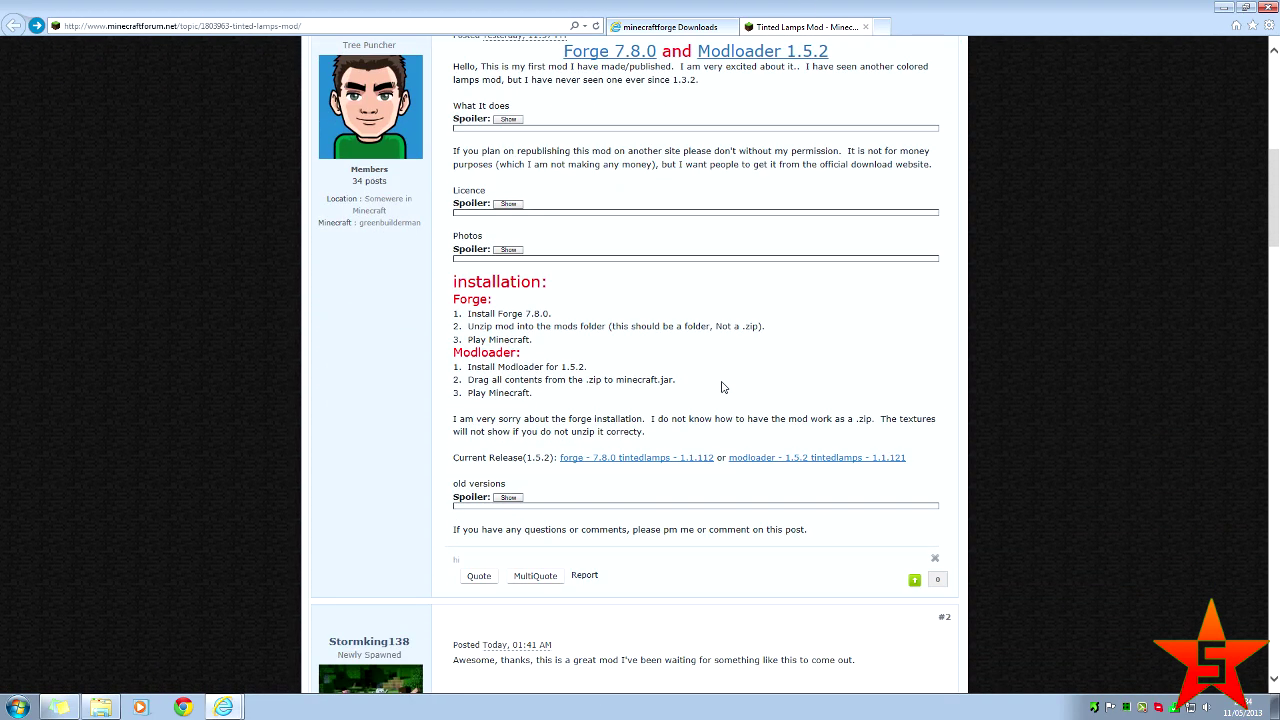
left_click_drag(467, 460, 523, 460)
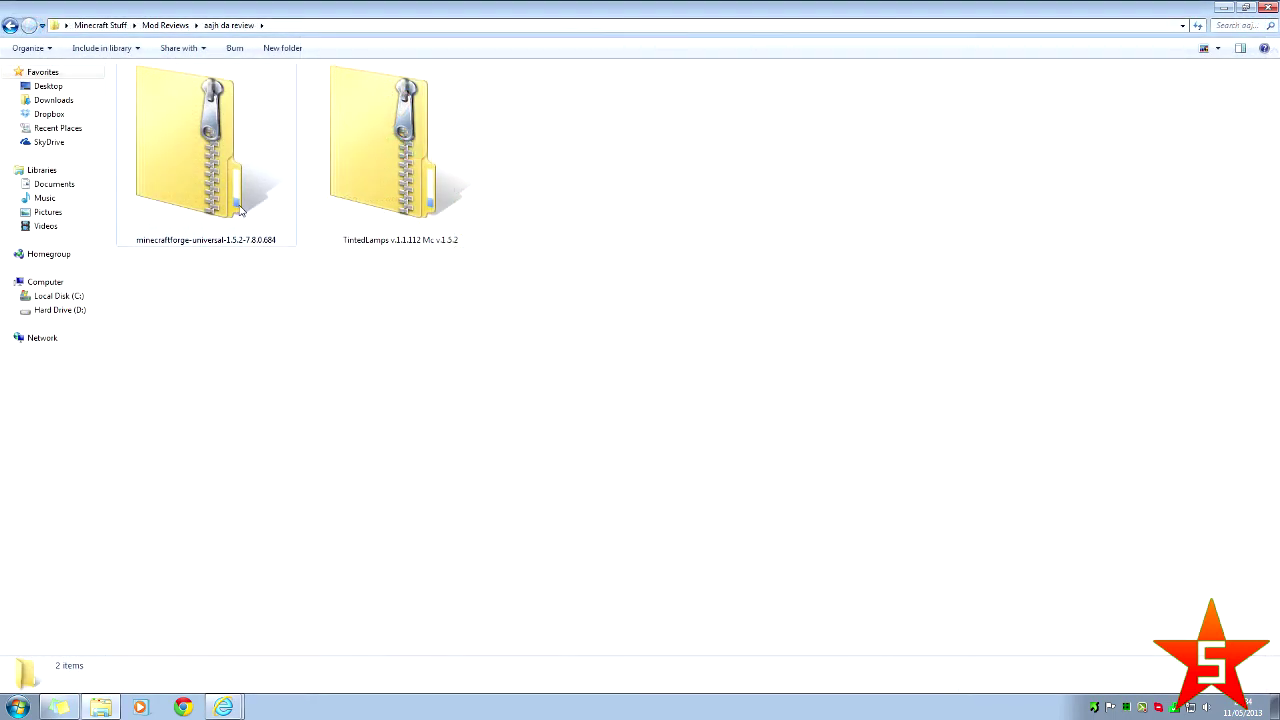
Step: Check the downloaded Forge 1.5.2-7.8.0.684 and TintedLamps archives in the aajh da review folder
left_click(238, 210)
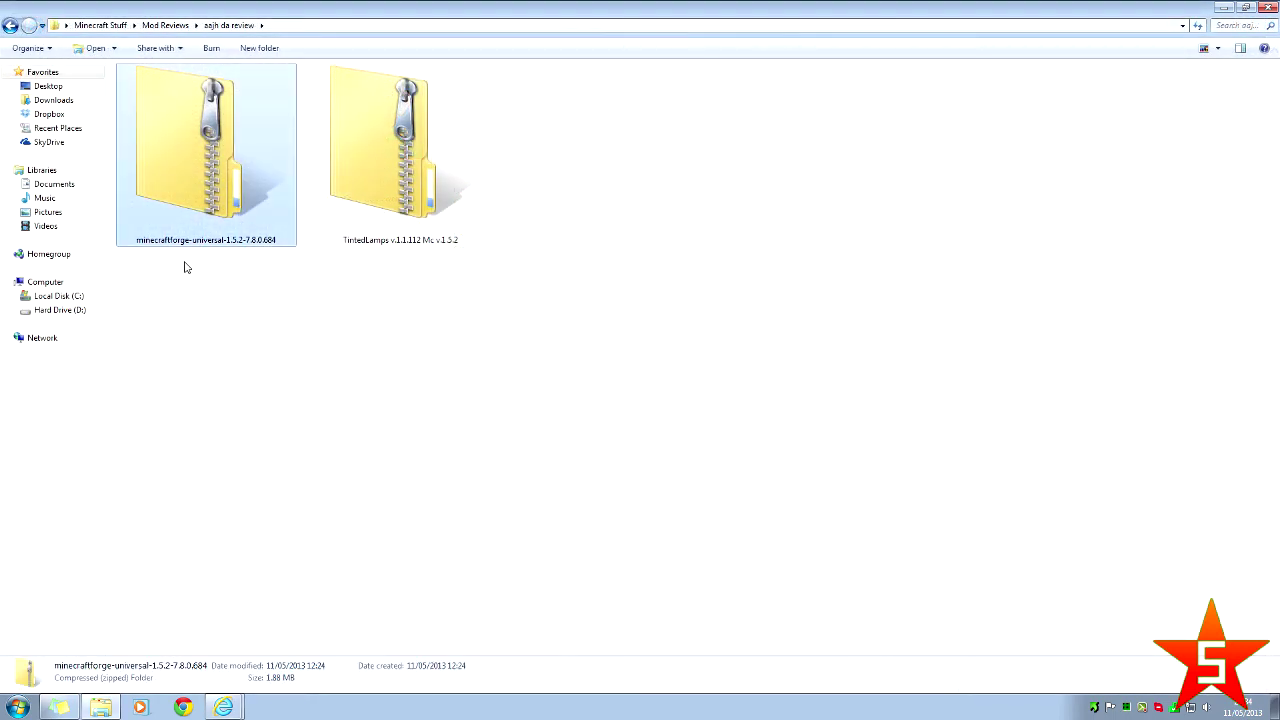
left_click(487, 245)
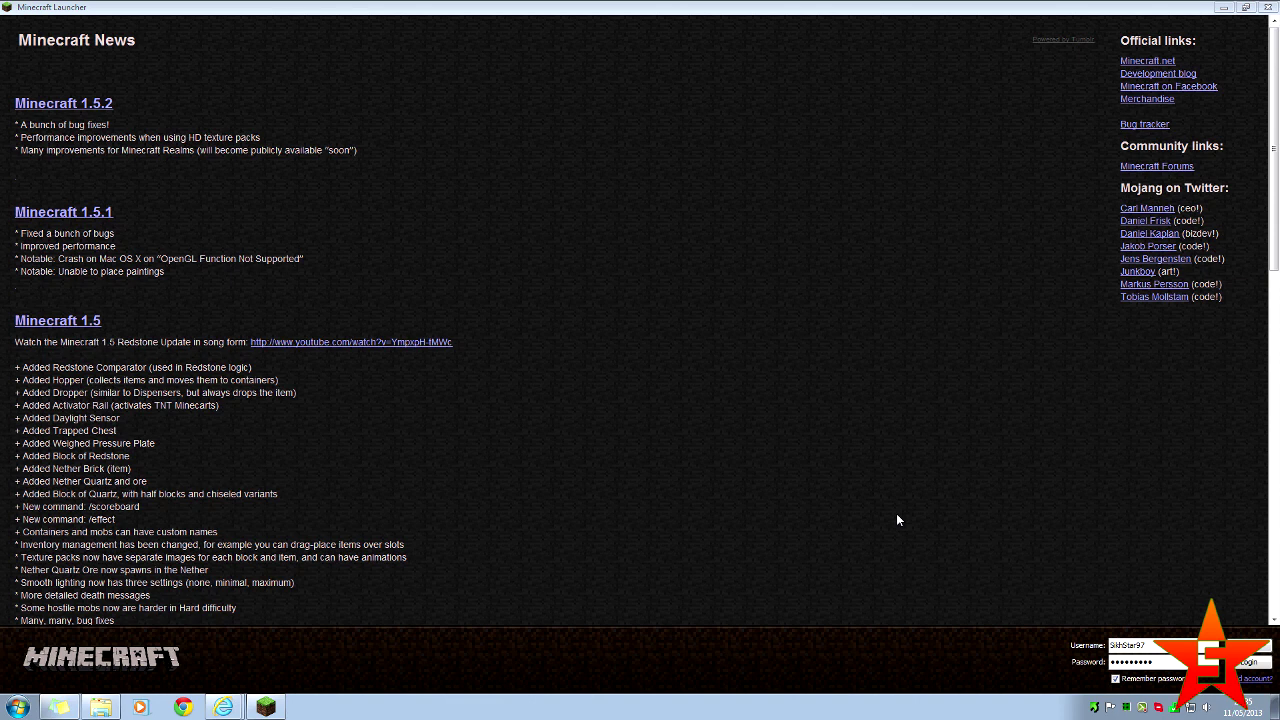
Step: Force a game update in the Minecraft launcher options and close the options
left_click(1246, 645)
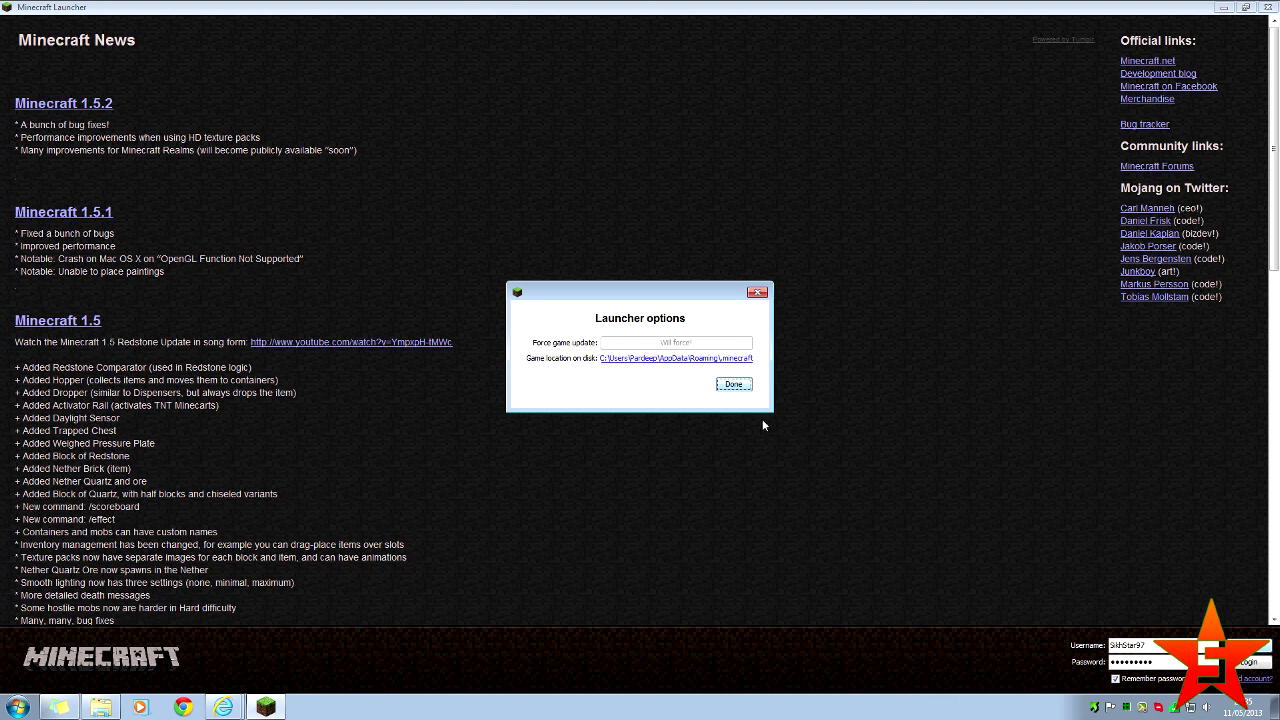
left_click(738, 386)
left_click(1250, 636)
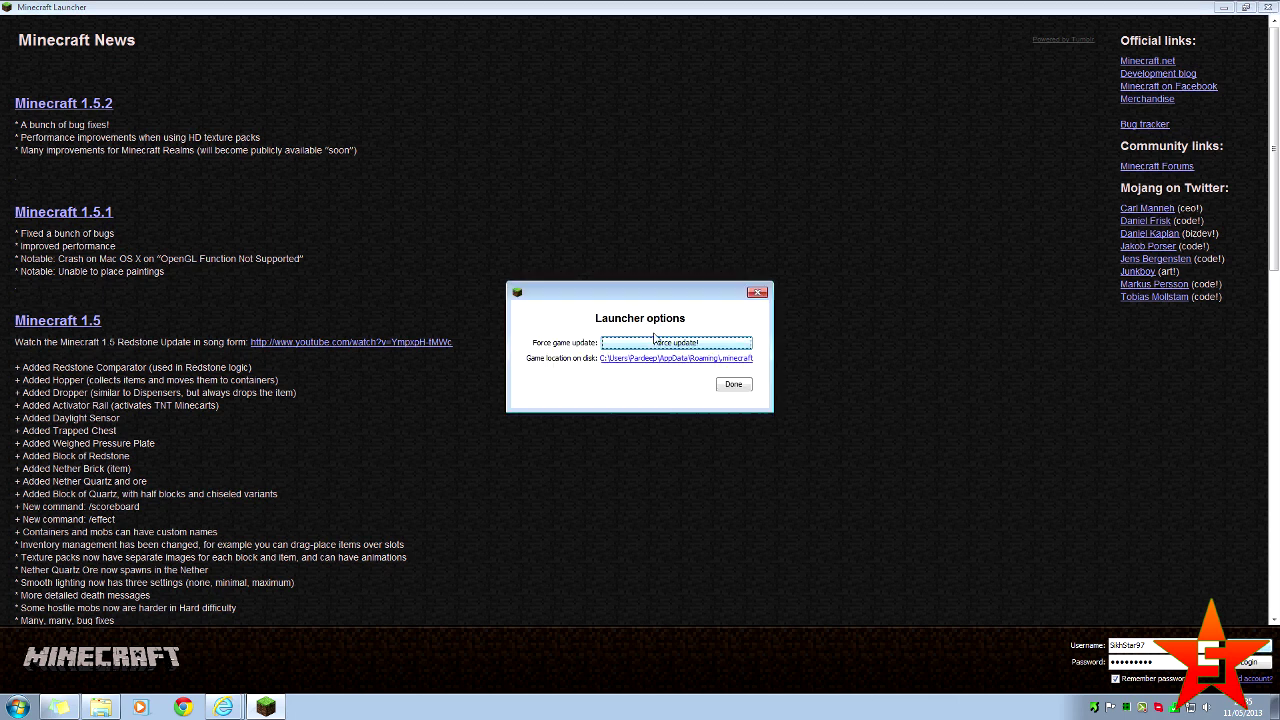
left_click(663, 346)
left_click(719, 386)
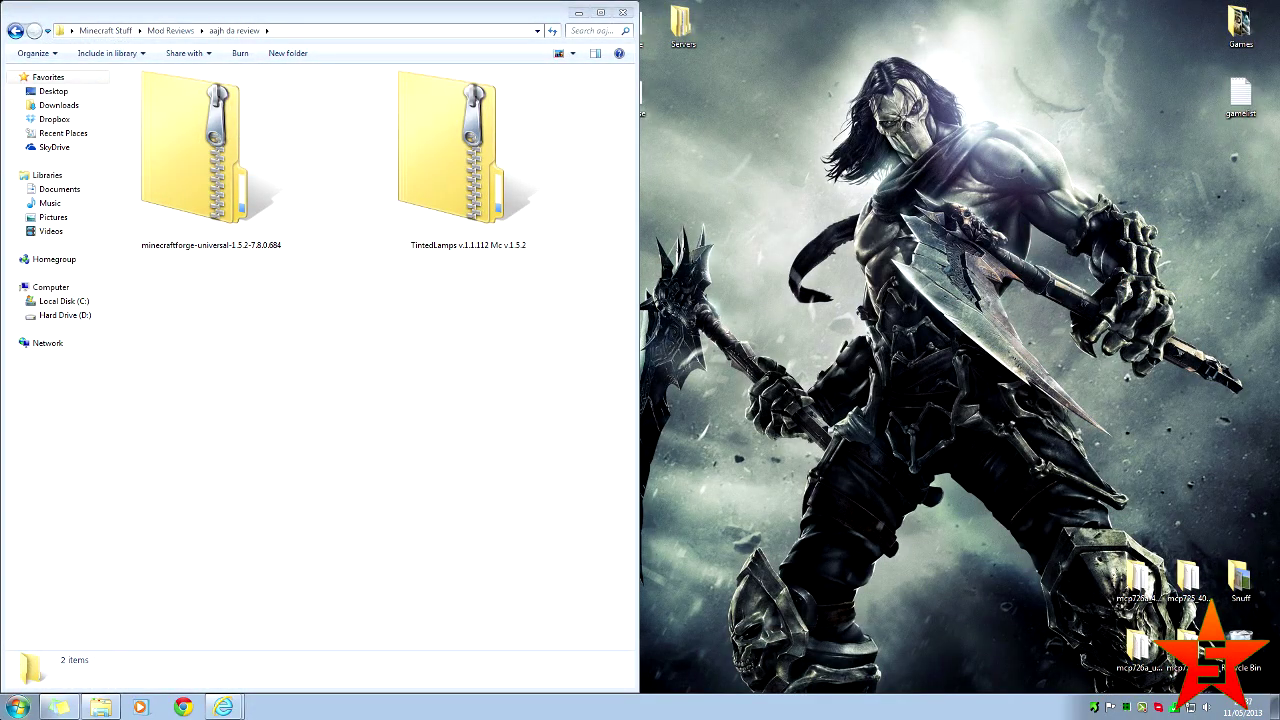
Step: Open the Roaming folder through %appdata% and place its window beside the aajh da review folder
left_click(16, 708)
type("%ap")
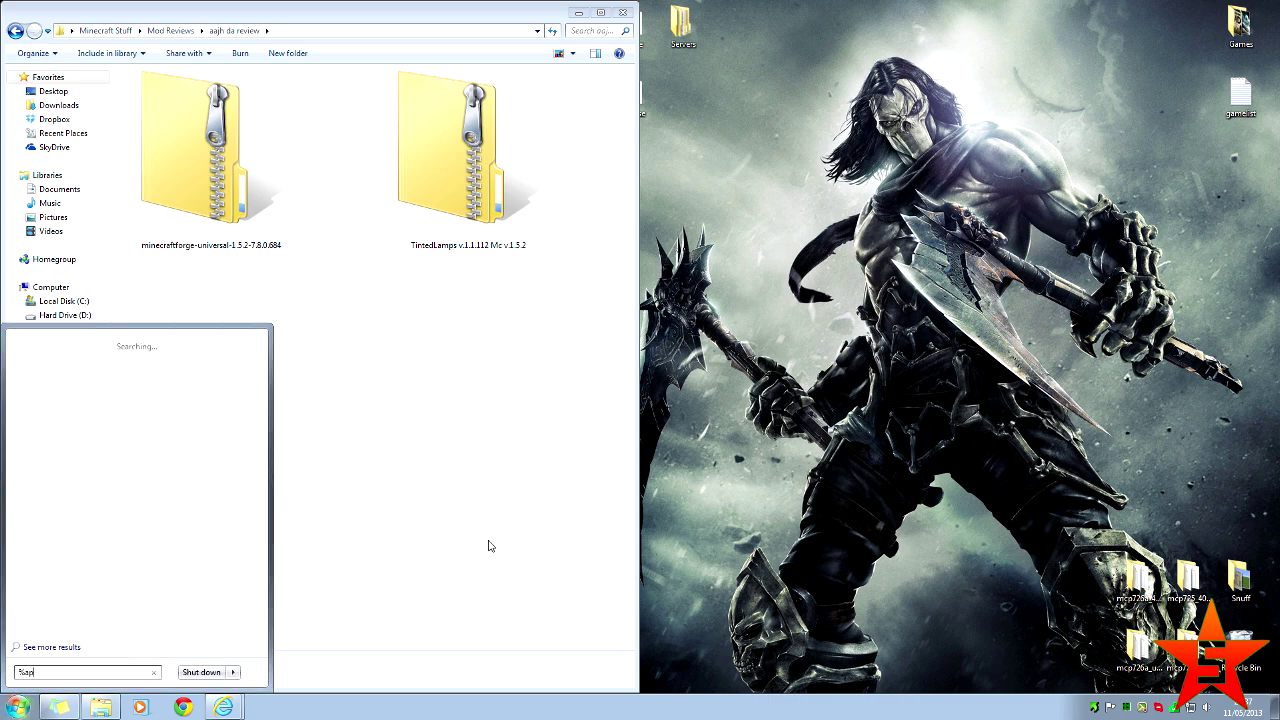
type("pdata%")
left_click(48, 345)
left_click_drag(726, 18, 1276, 100)
Step: Open the .minecraft folder, enlarge its icons, and go into its bin subfolder
left_click(814, 93)
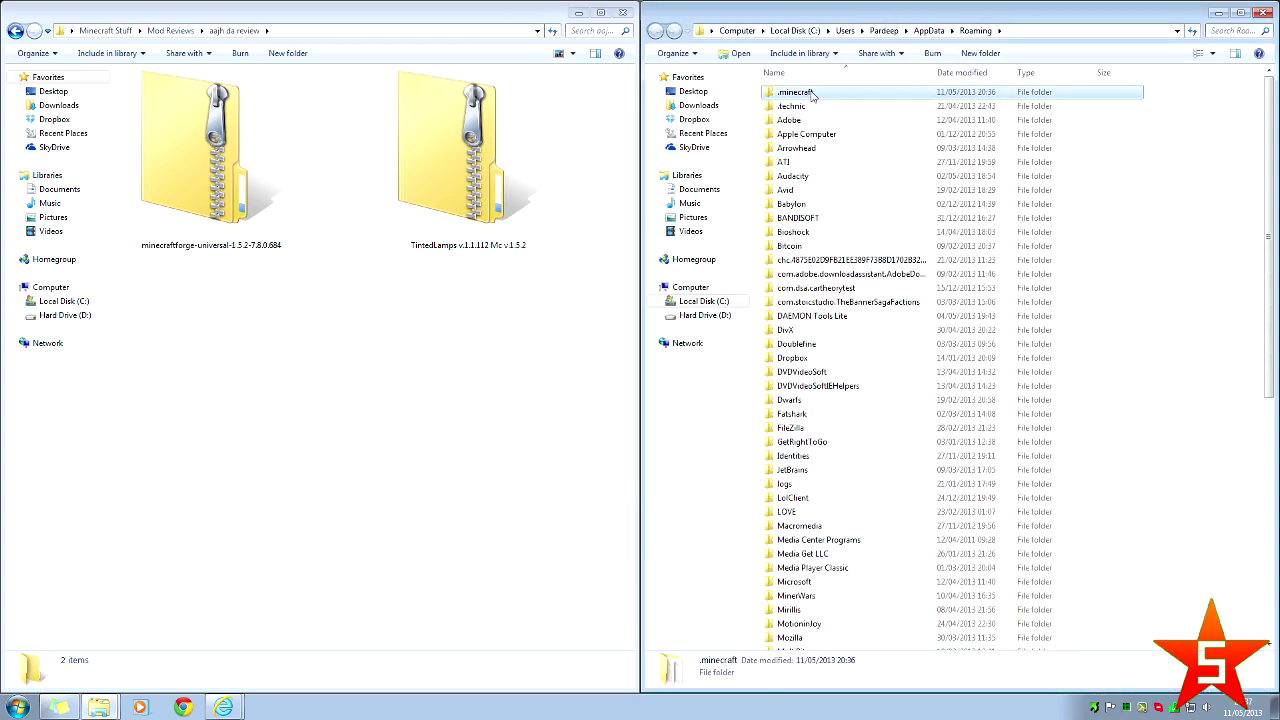
double_click(811, 93)
left_click(795, 115)
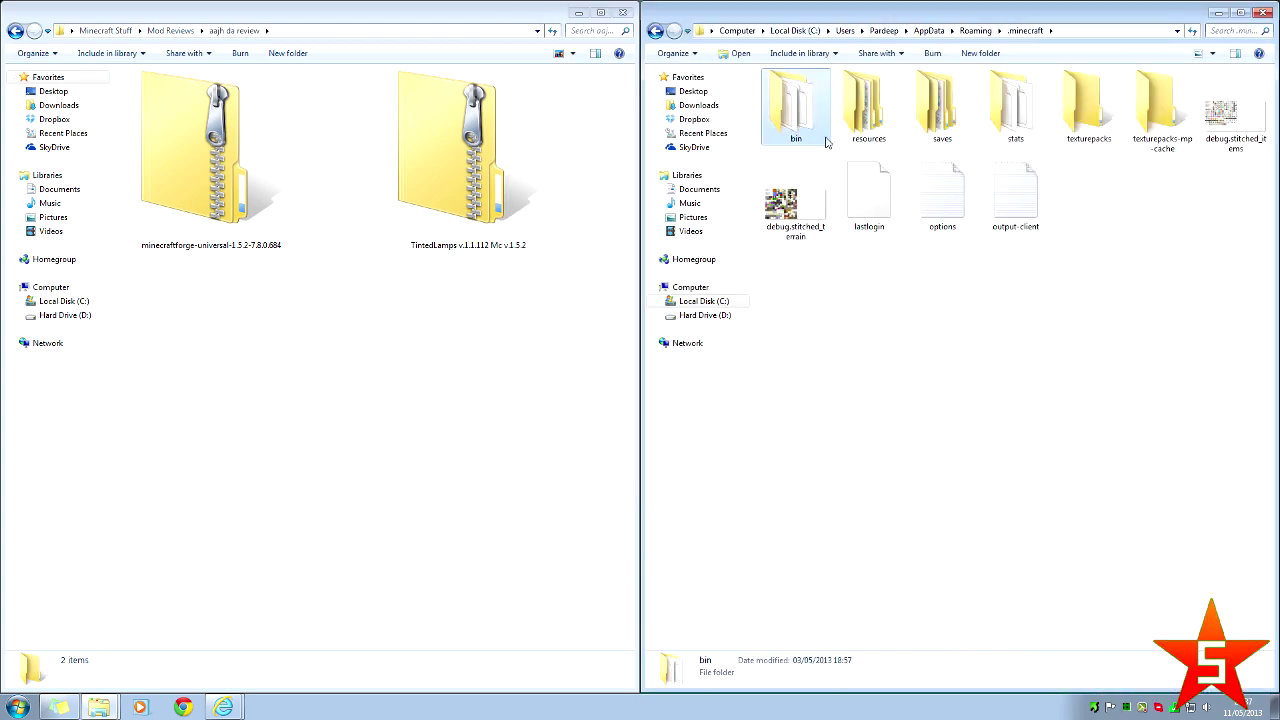
left_click(1212, 53)
left_click(1224, 24)
double_click(833, 143)
Step: Open the minecraft jar file with WinRAR archiver and fit its window to the half of the screen beside the downloads folder
left_click(1157, 113)
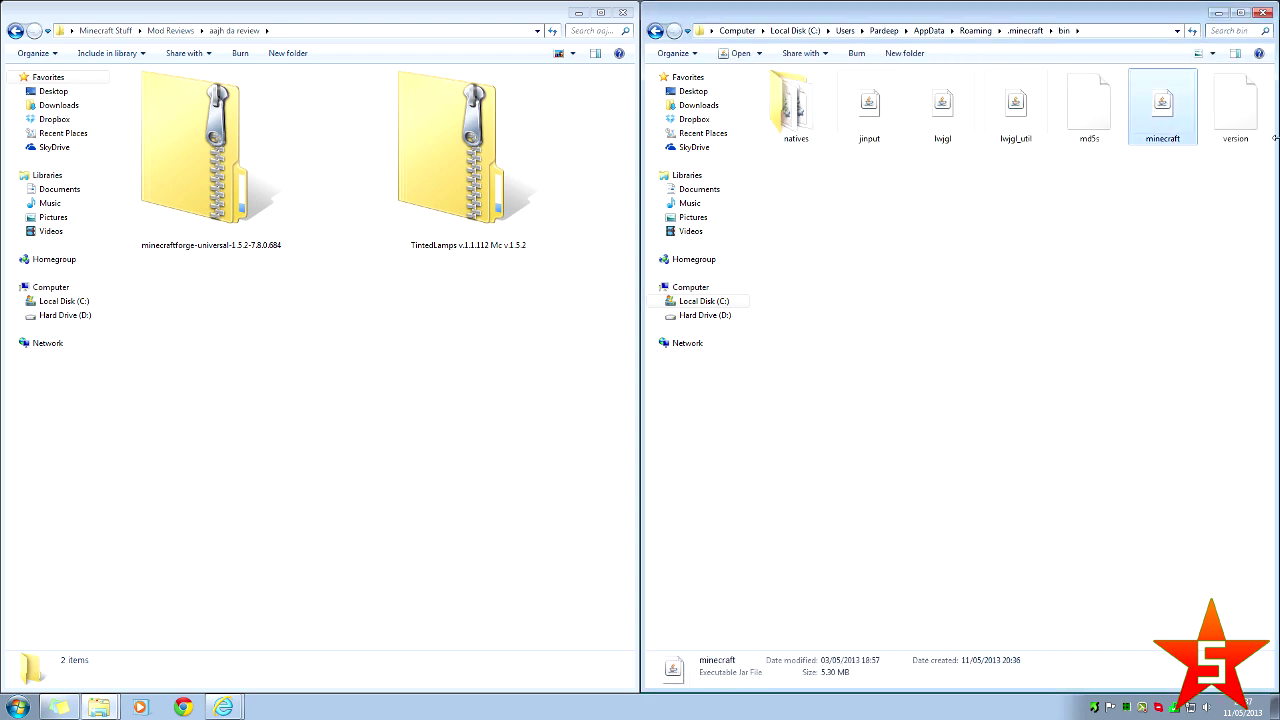
right_click(1155, 120)
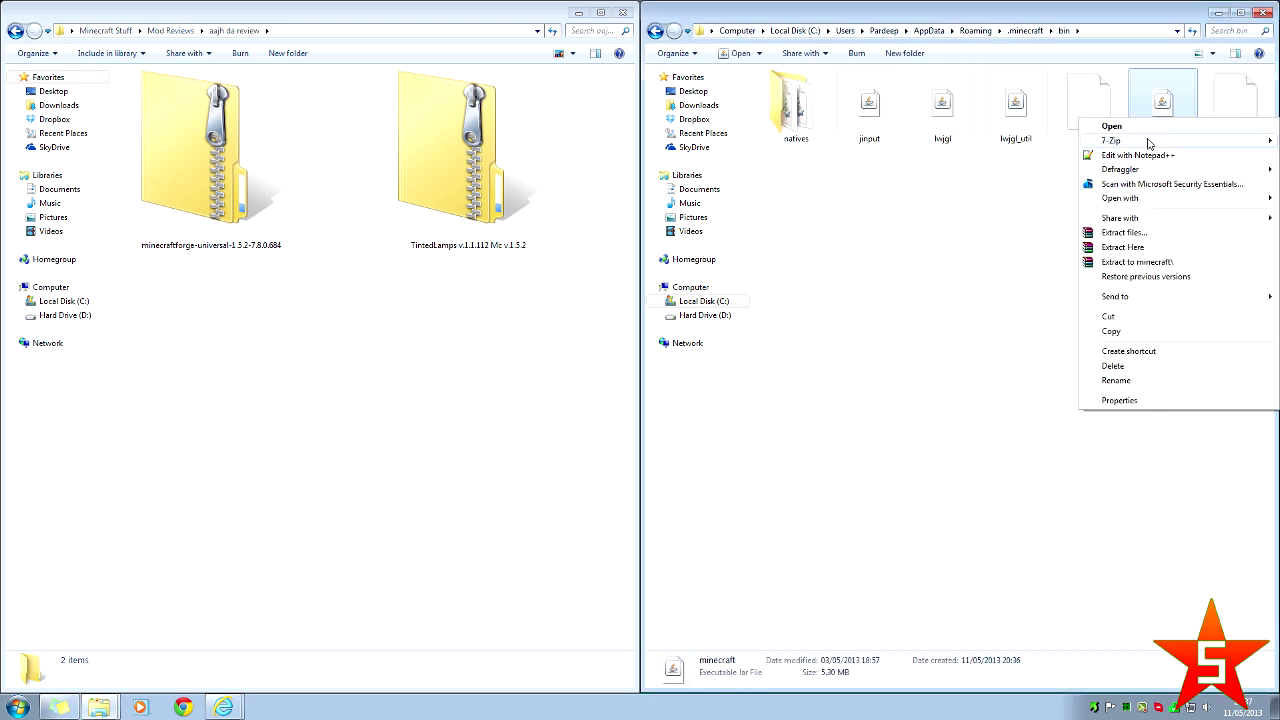
mouse_move(1120, 198)
left_click(1035, 213)
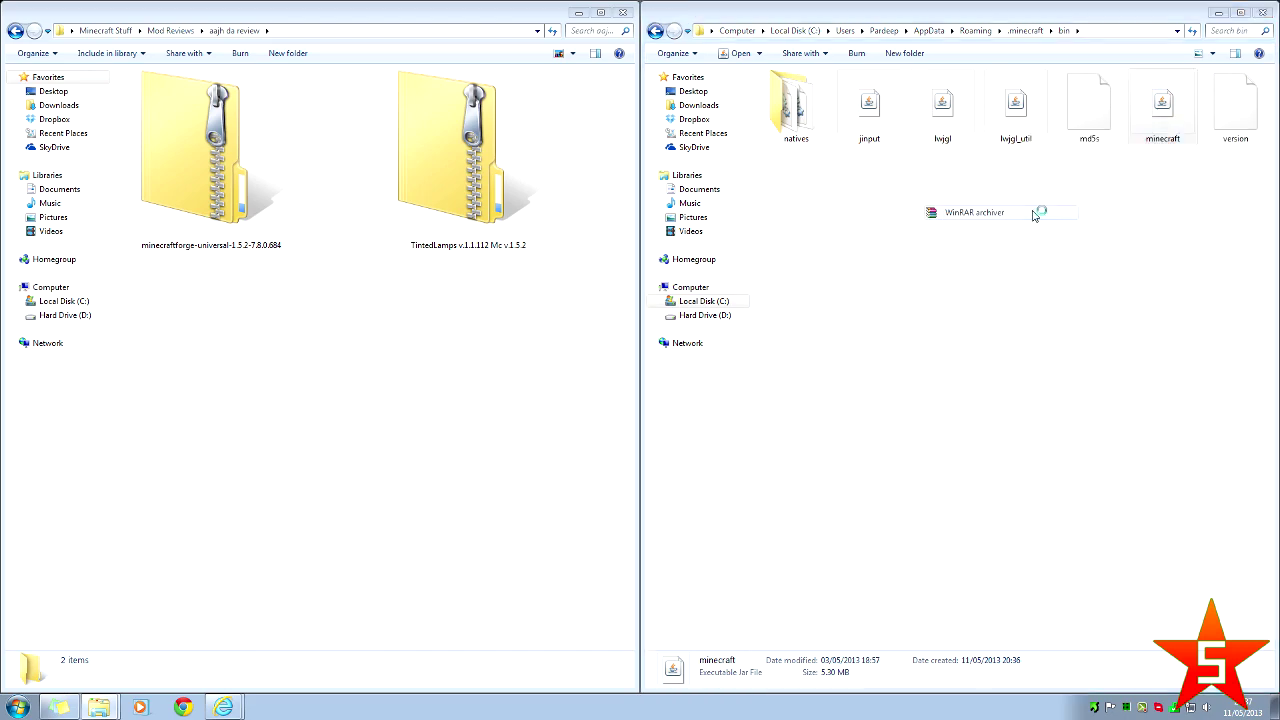
left_click_drag(356, 118, 1279, 180)
Step: Open the minecraftforge-universal-1.5.2-7.8.0.684 archive with WinRAR and place its window over the downloads folder, beside minecraft.jar
left_click(263, 187)
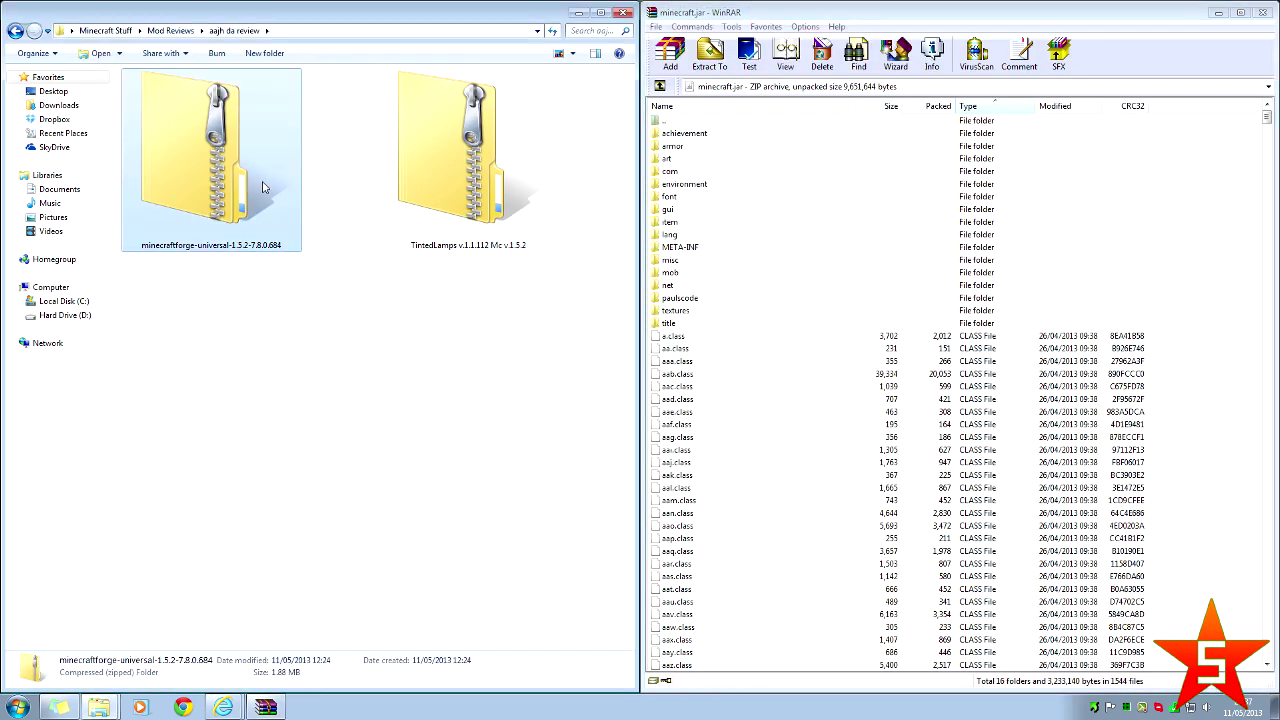
left_click_drag(561, 388, 125, 66)
left_click(258, 236)
right_click(195, 192)
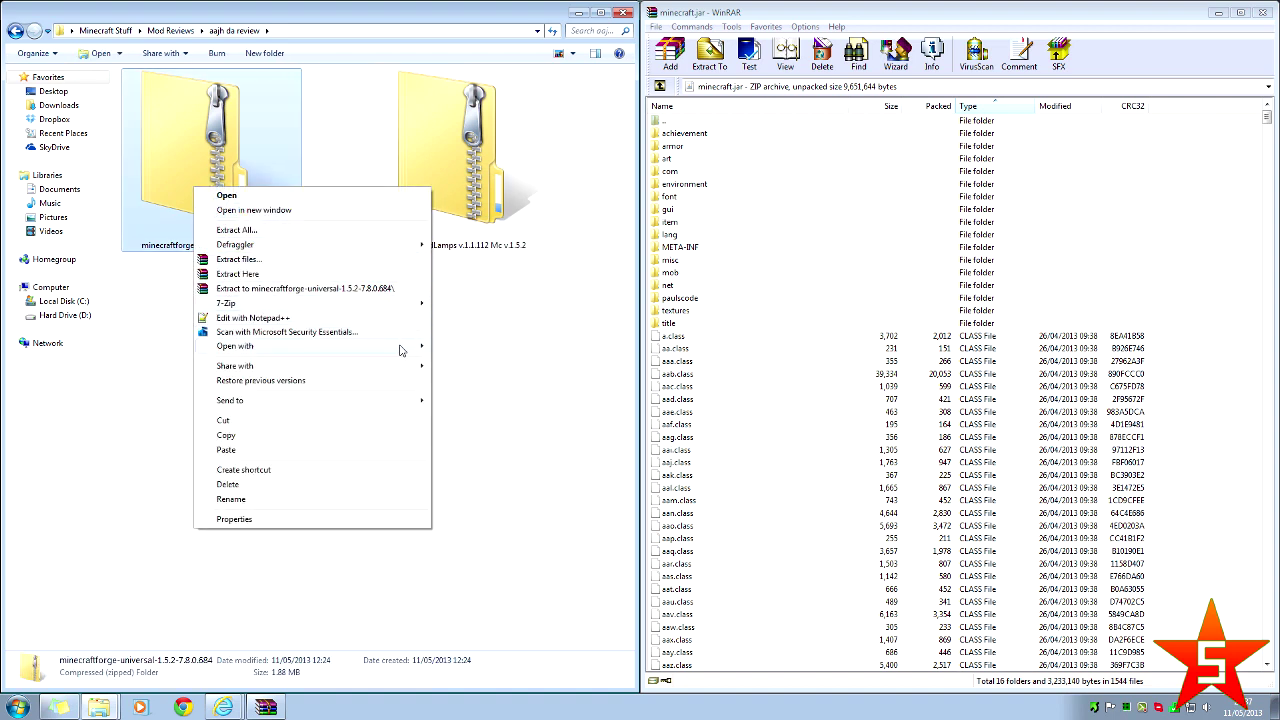
mouse_move(414, 346)
left_click(460, 384)
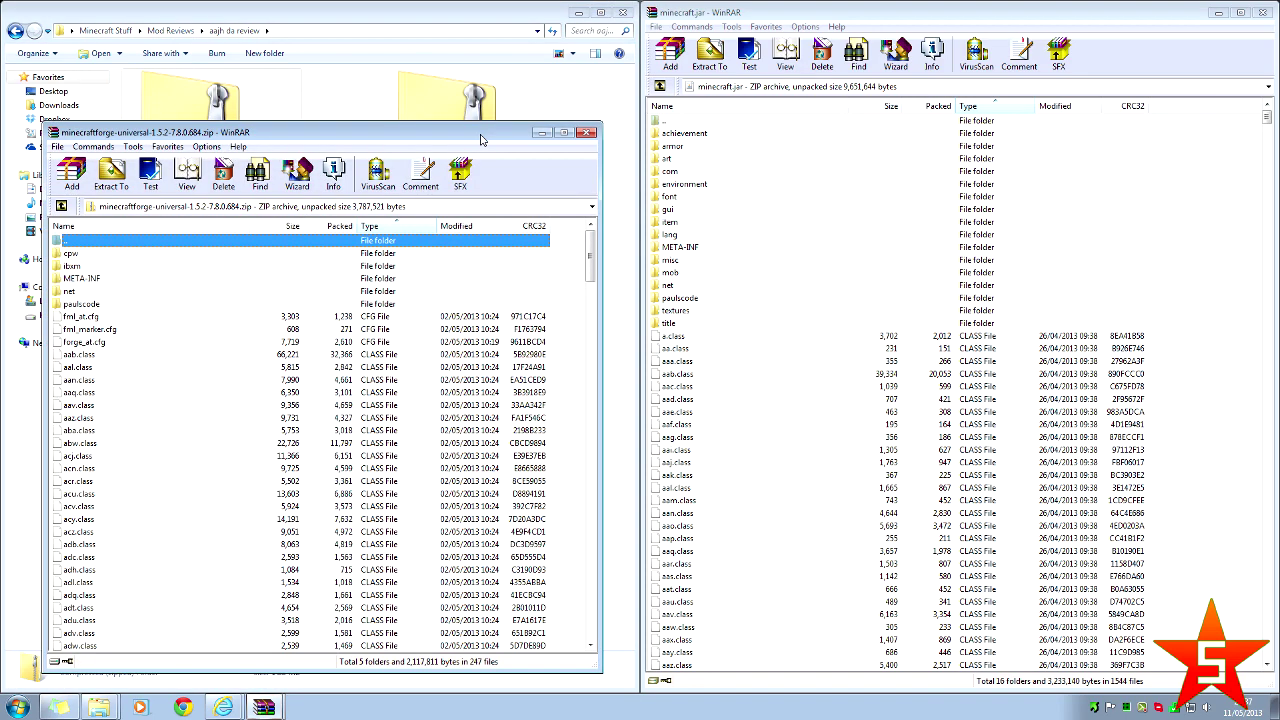
left_click_drag(486, 134, 483, 91)
Step: Delete the META-INF folder from minecraft.jar
left_click(799, 299)
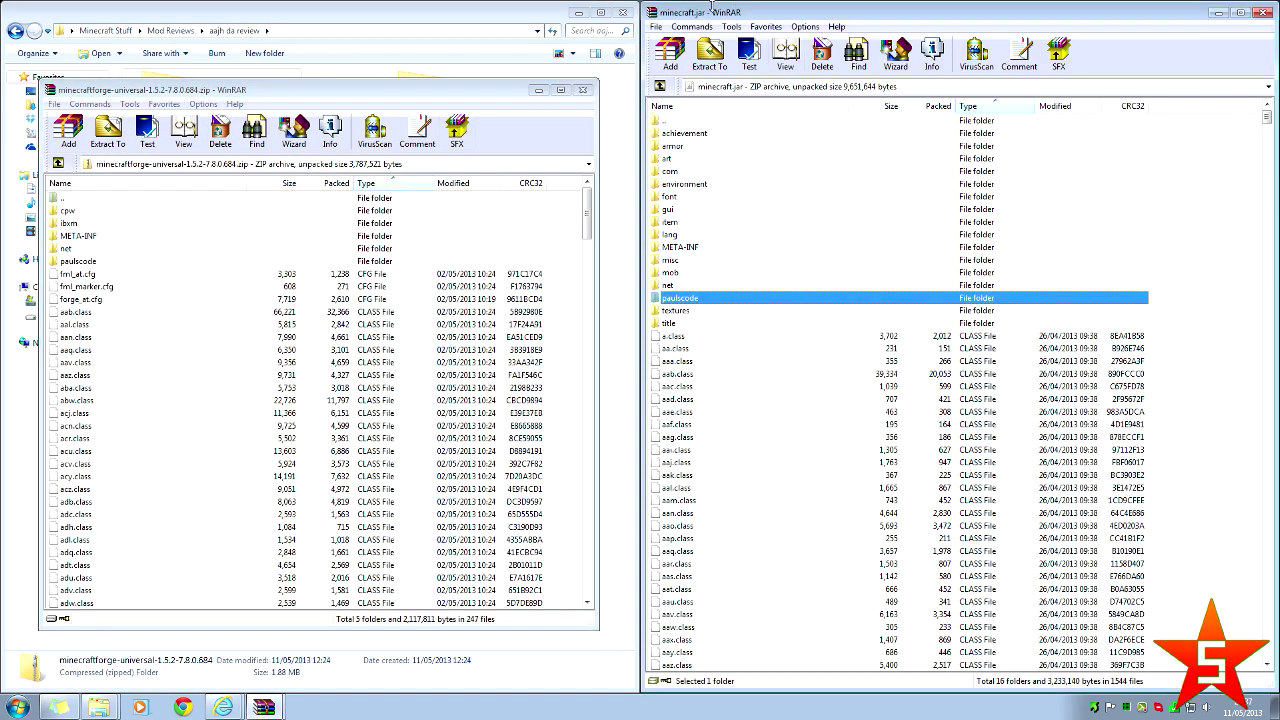
left_click(686, 246)
key("Delete")
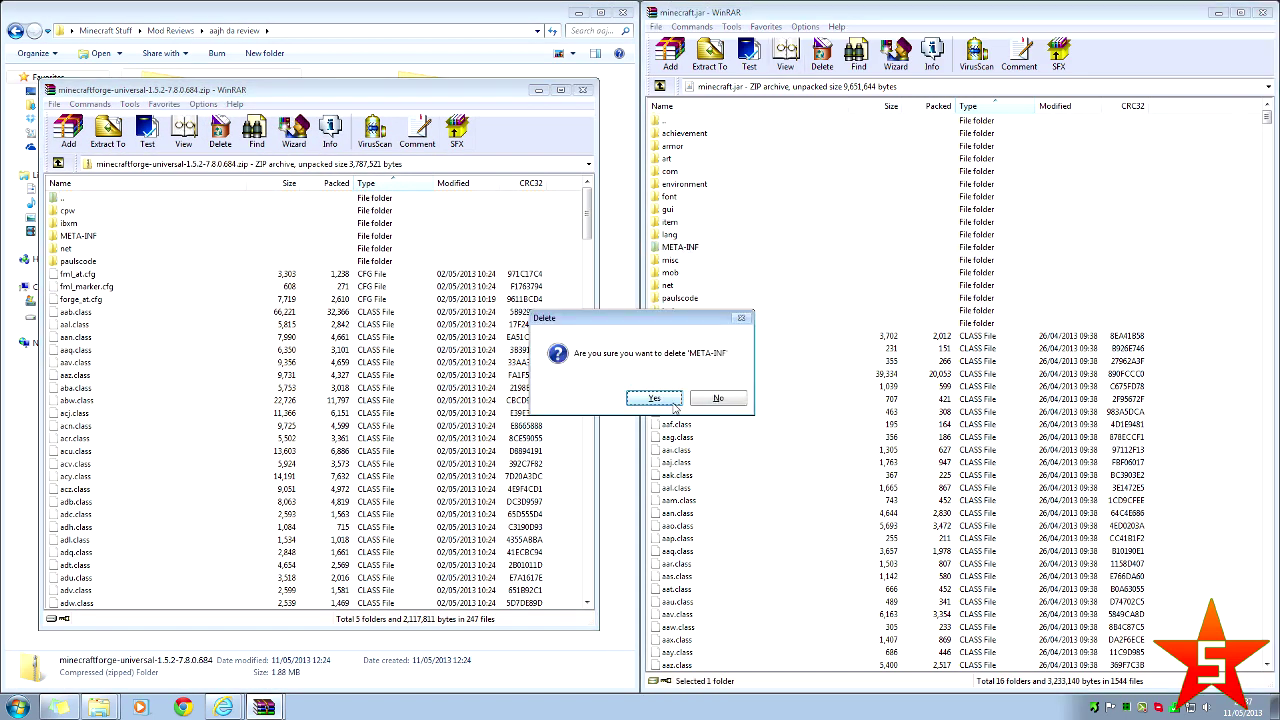
left_click(677, 405)
Step: Add all files and folders of the Forge archive to minecraft.jar, using ZIP format and the Add and replace files mode
left_click(115, 392)
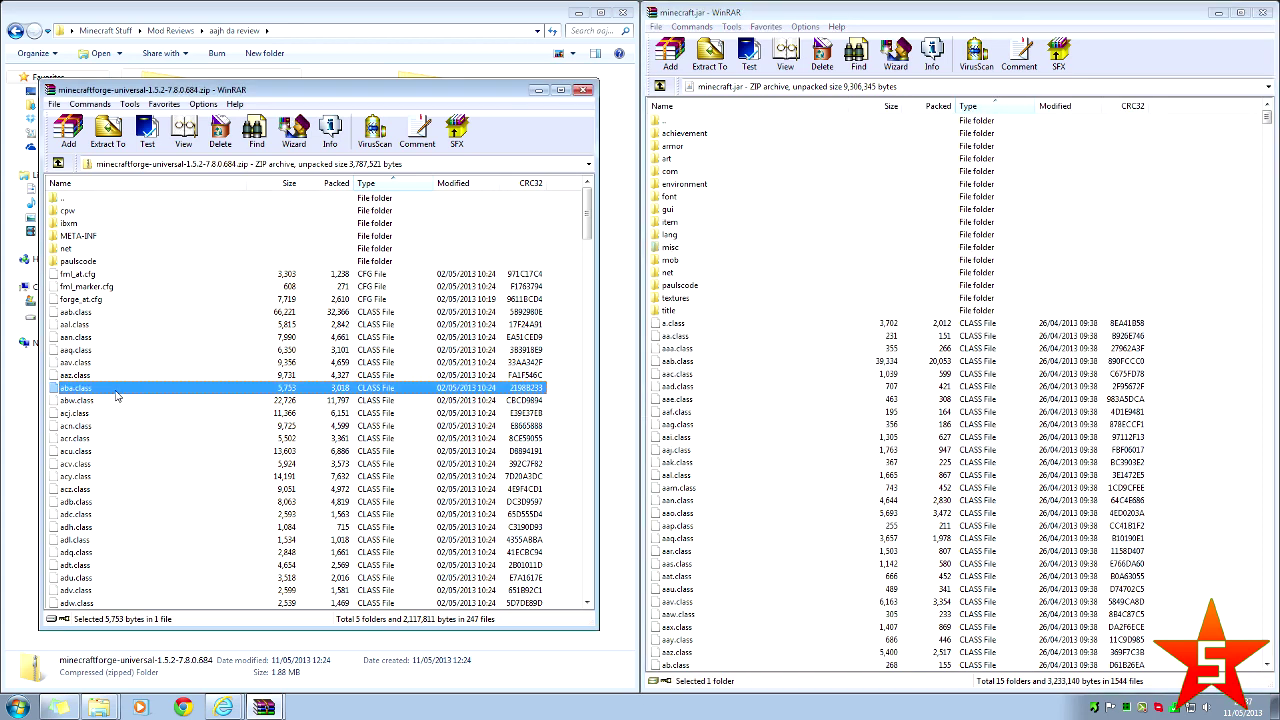
key("ctrl+a")
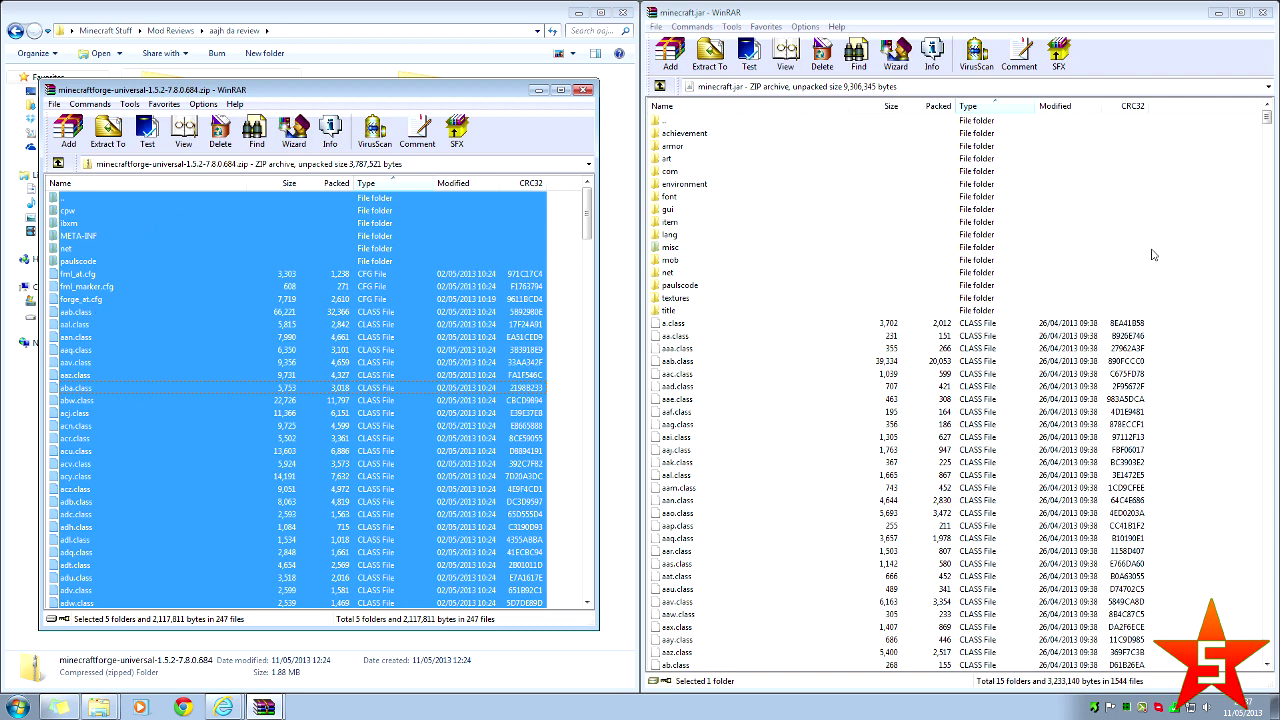
left_click(73, 302)
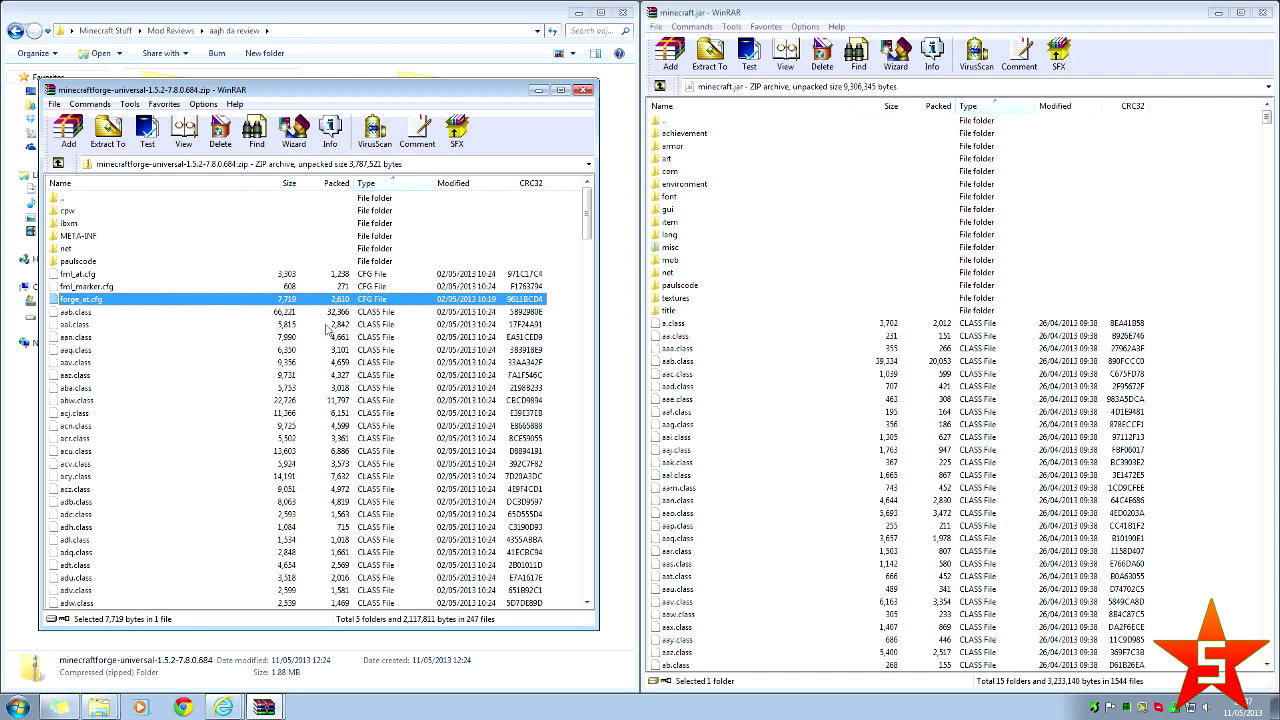
key("ctrl+a")
left_click_drag(93, 301, 946, 370)
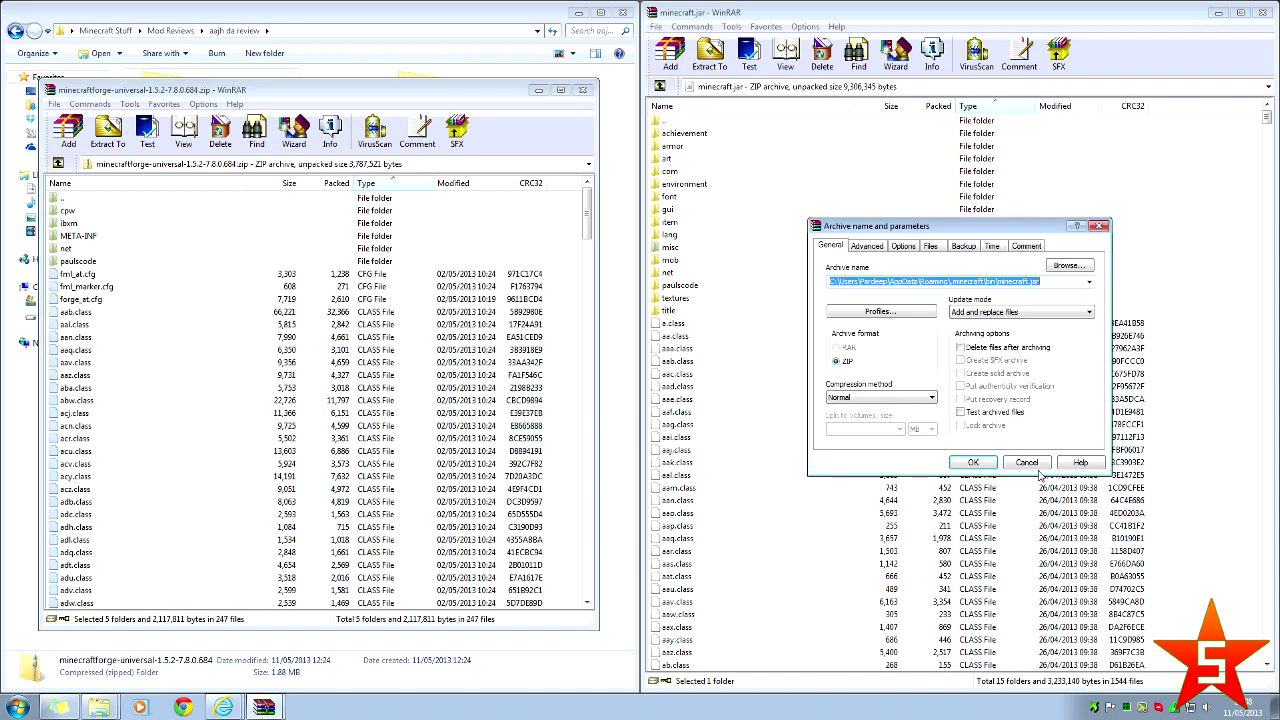
left_click(970, 463)
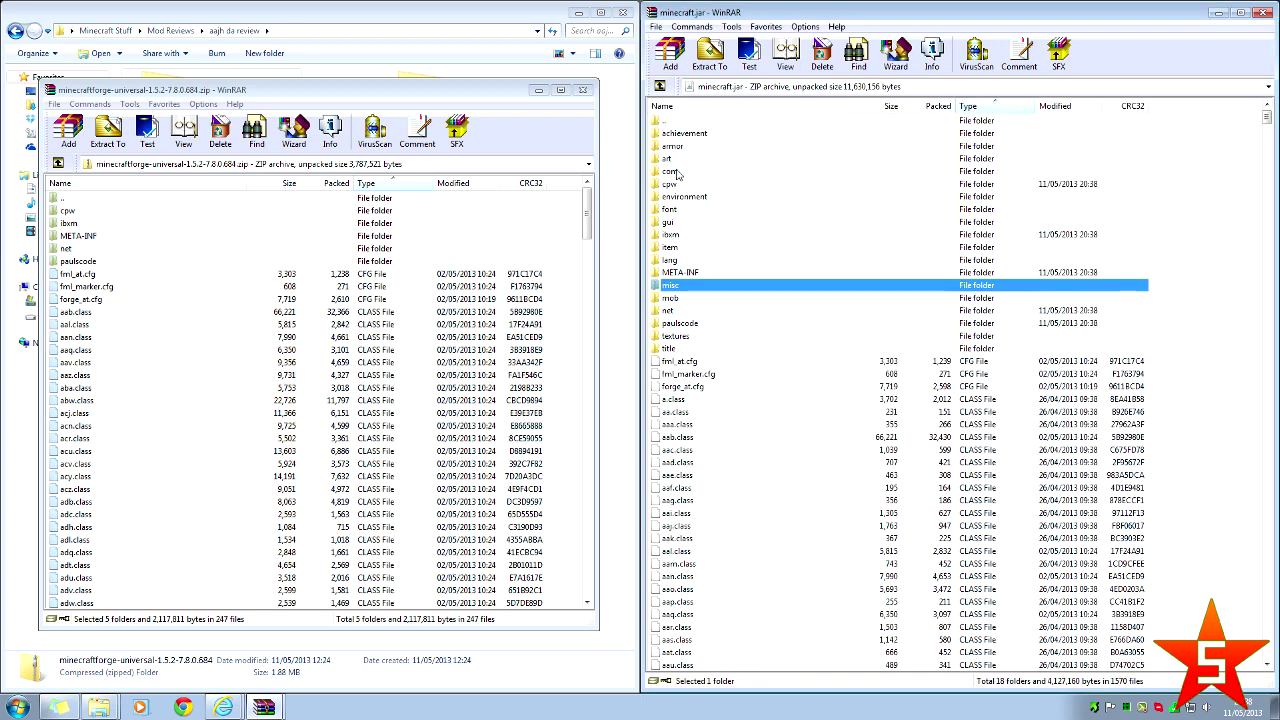
Step: Close the Forge archive and the minecraft.jar archive
left_click(693, 271)
left_click(585, 91)
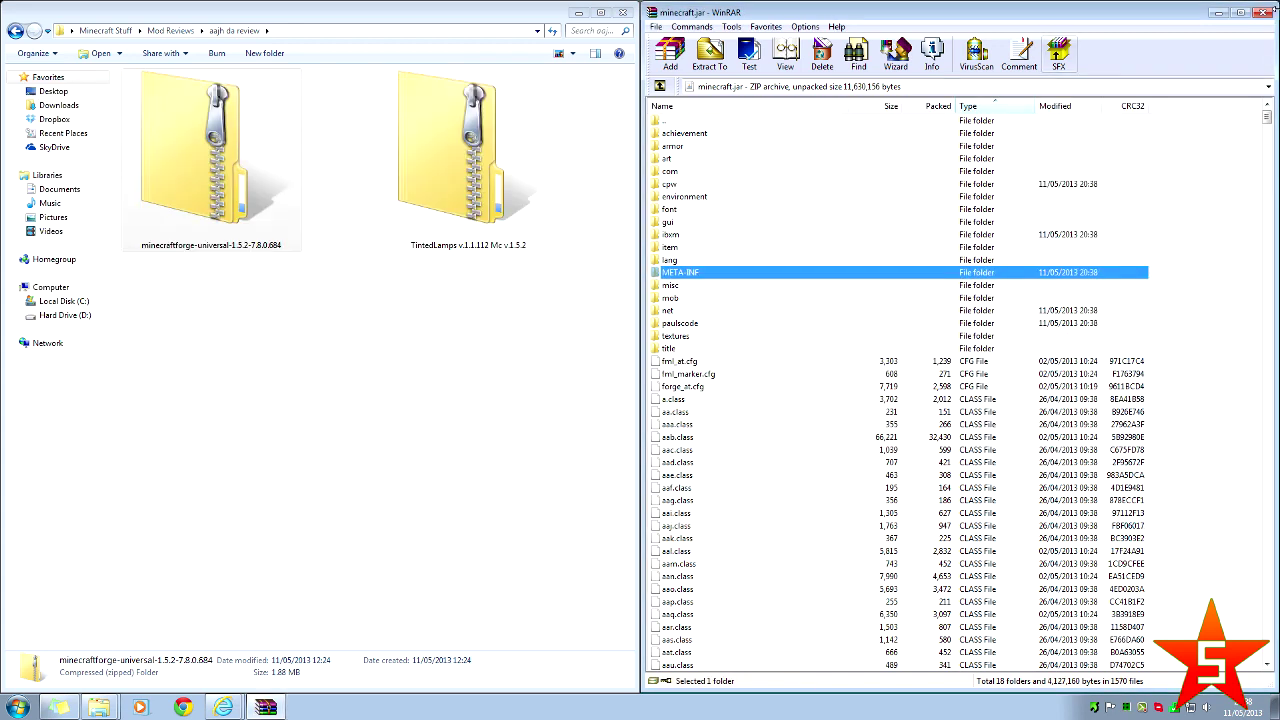
left_click(1263, 12)
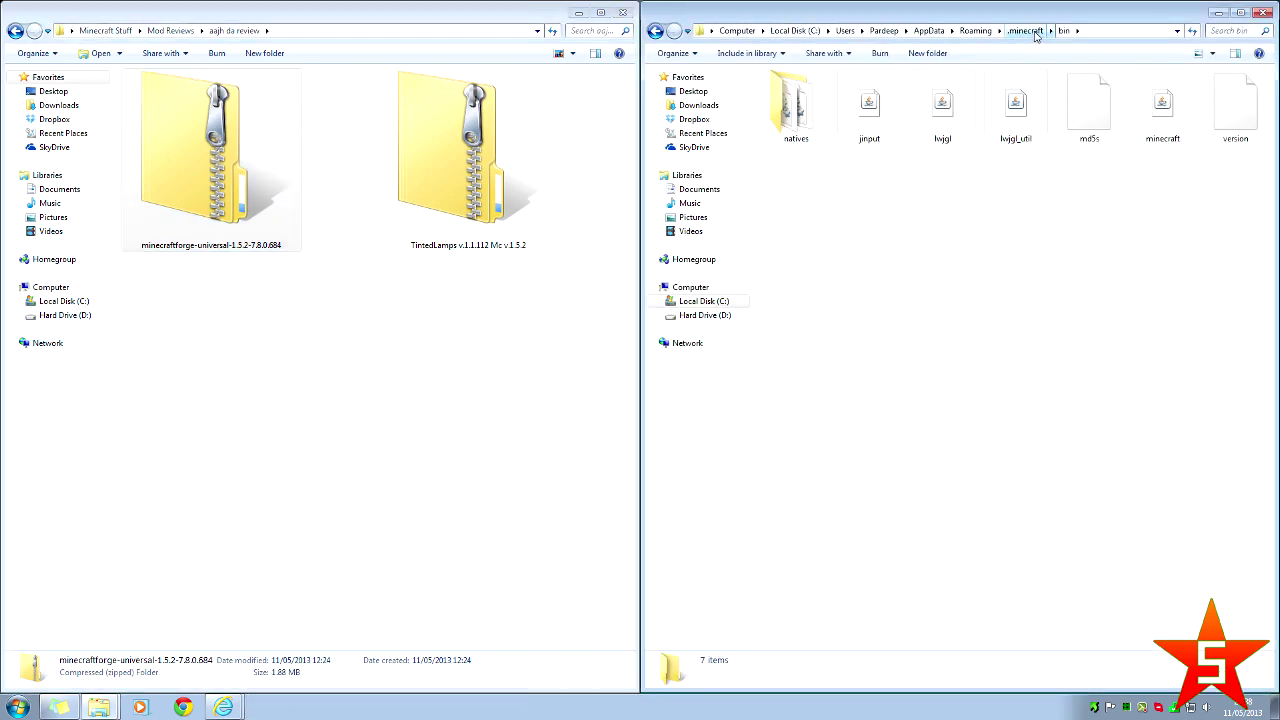
Step: Return from bin to the .minecraft folder and show its contents with smaller icons
left_click(1027, 31)
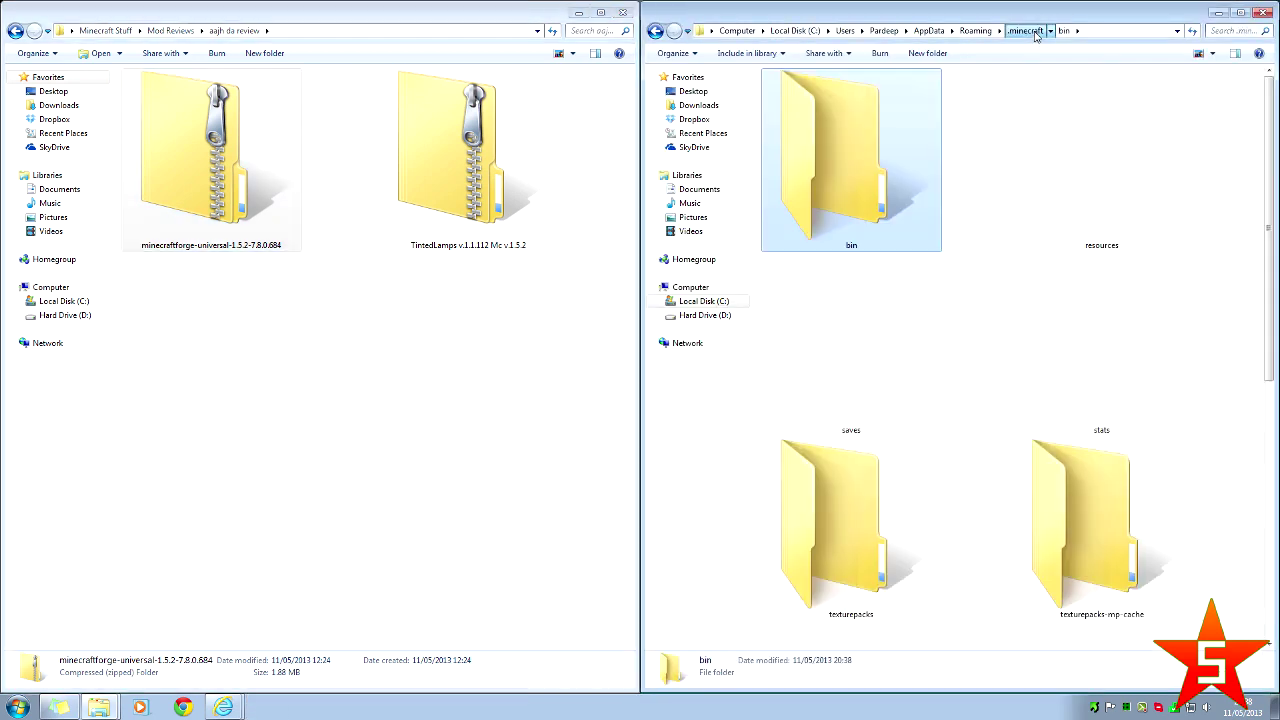
left_click(1212, 53)
left_click(1215, 86)
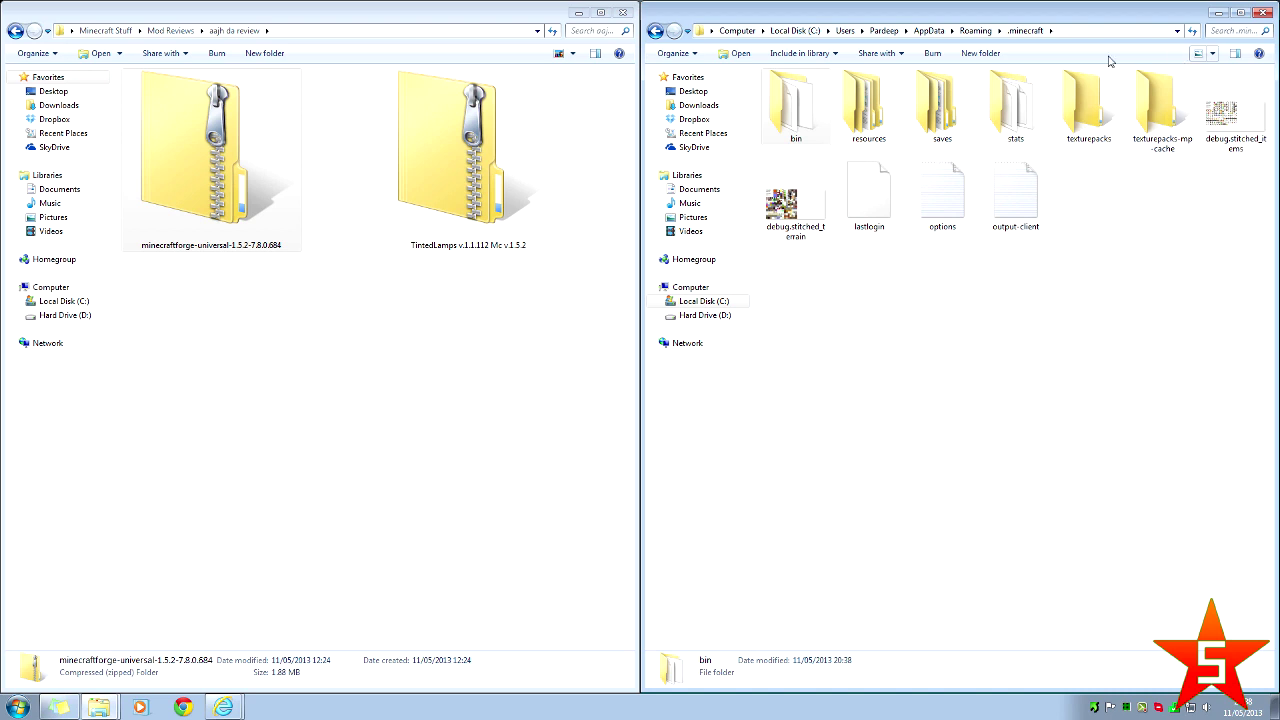
Step: Create a folder named mods in .minecraft and open it
left_click(980, 53)
type("mods")
key("Return")
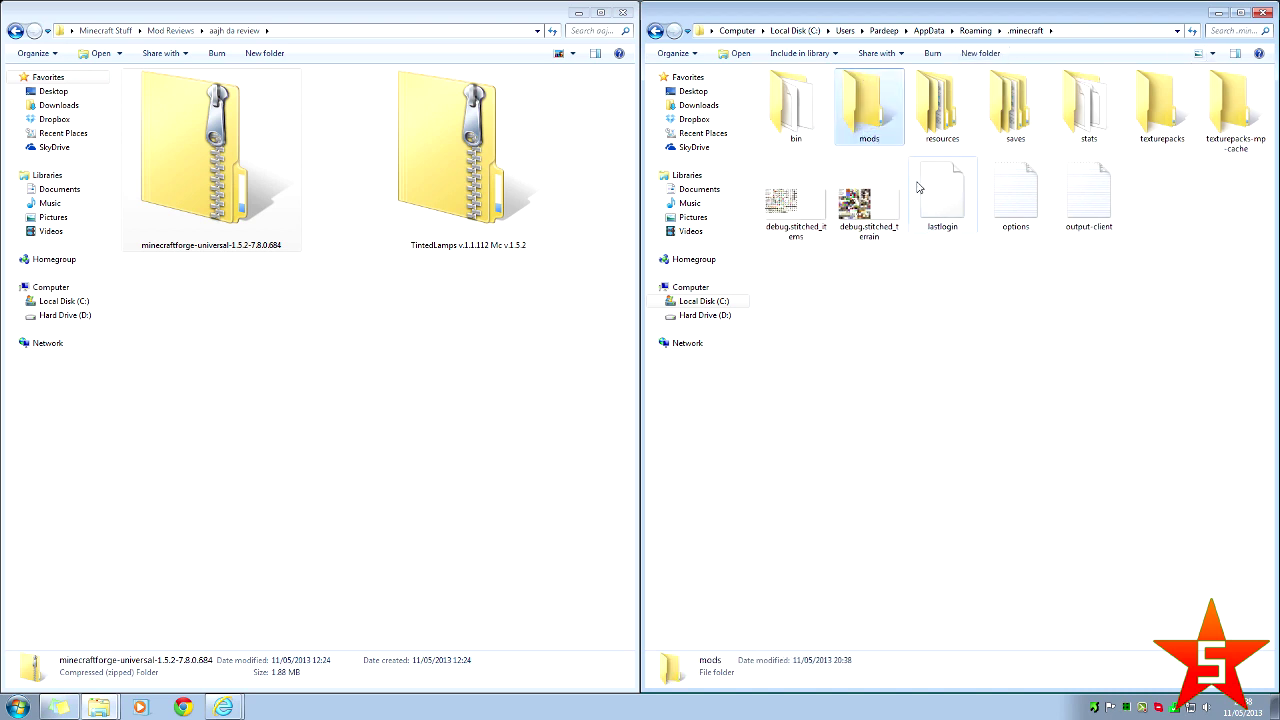
double_click(871, 130)
Step: Look inside the TintedLamps v.1.1.112 archive and return to the downloads folder
left_click(416, 204)
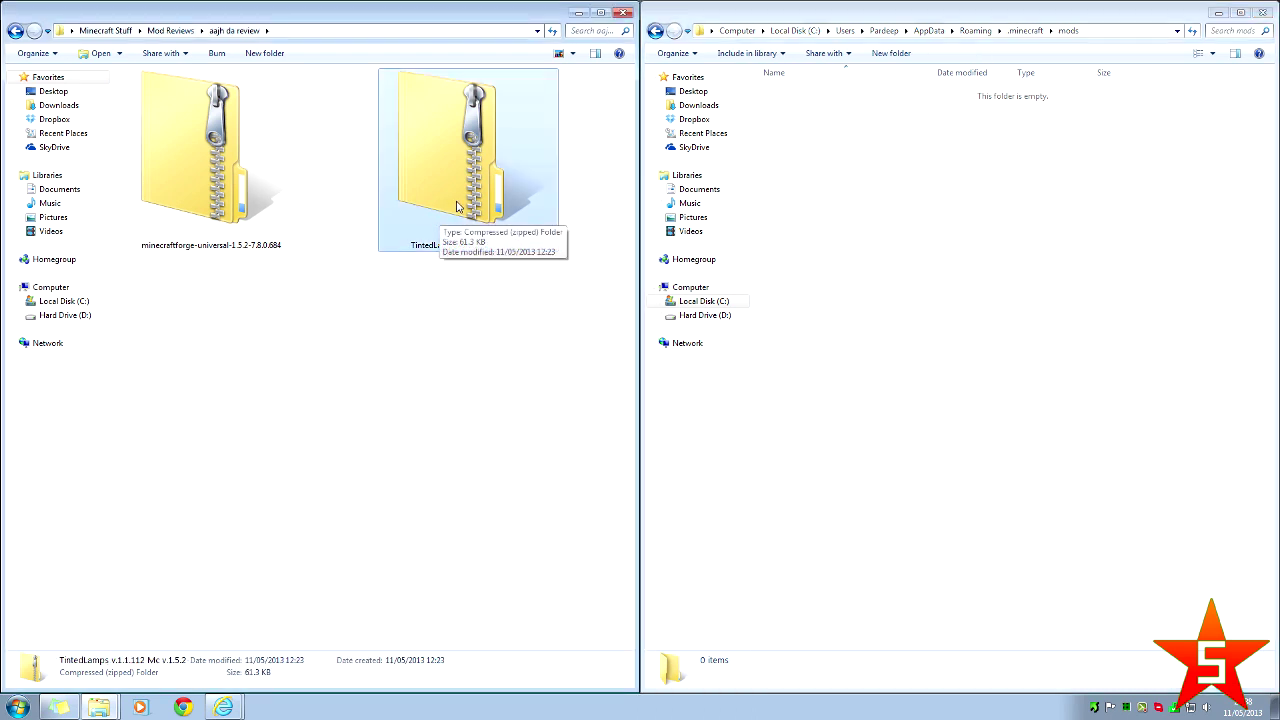
left_click_drag(966, 184, 1276, 388)
double_click(497, 234)
key("BackSpace")
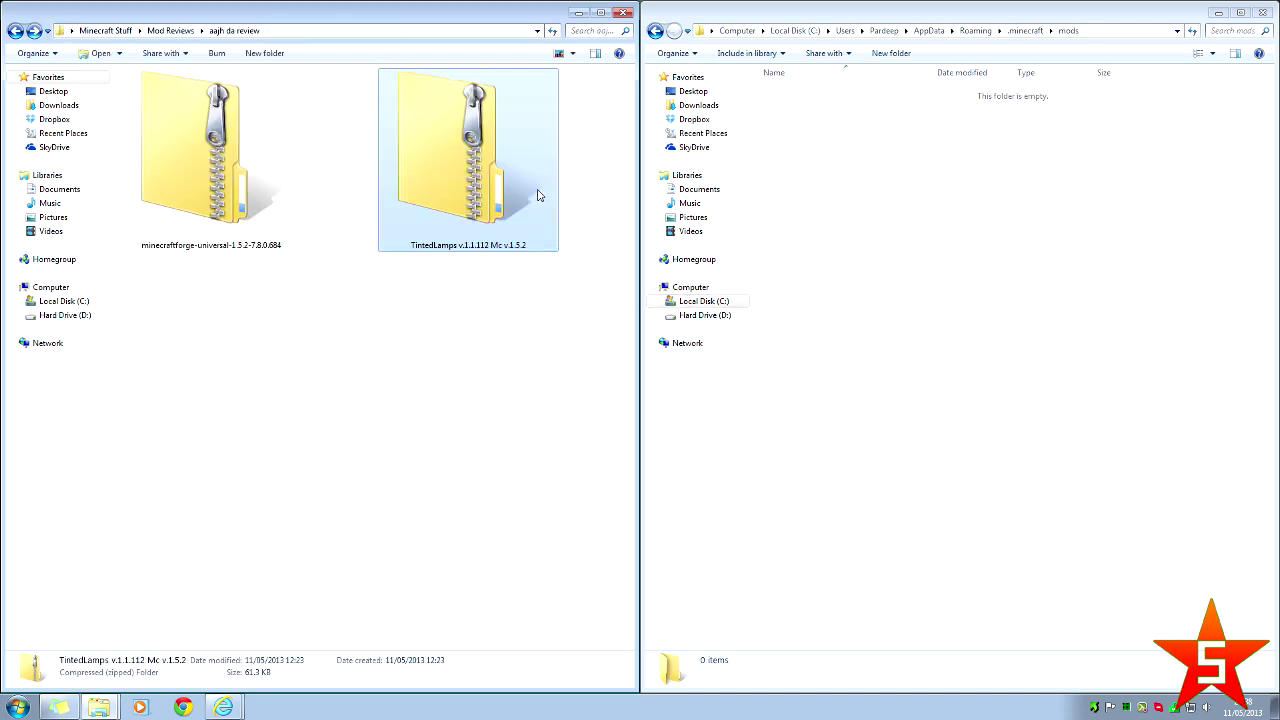
Step: Open the TintedLamps v.1.1.112 Mc v.1.5.2 archive with WinRAR archiver
right_click(537, 195)
mouse_move(729, 351)
left_click(801, 385)
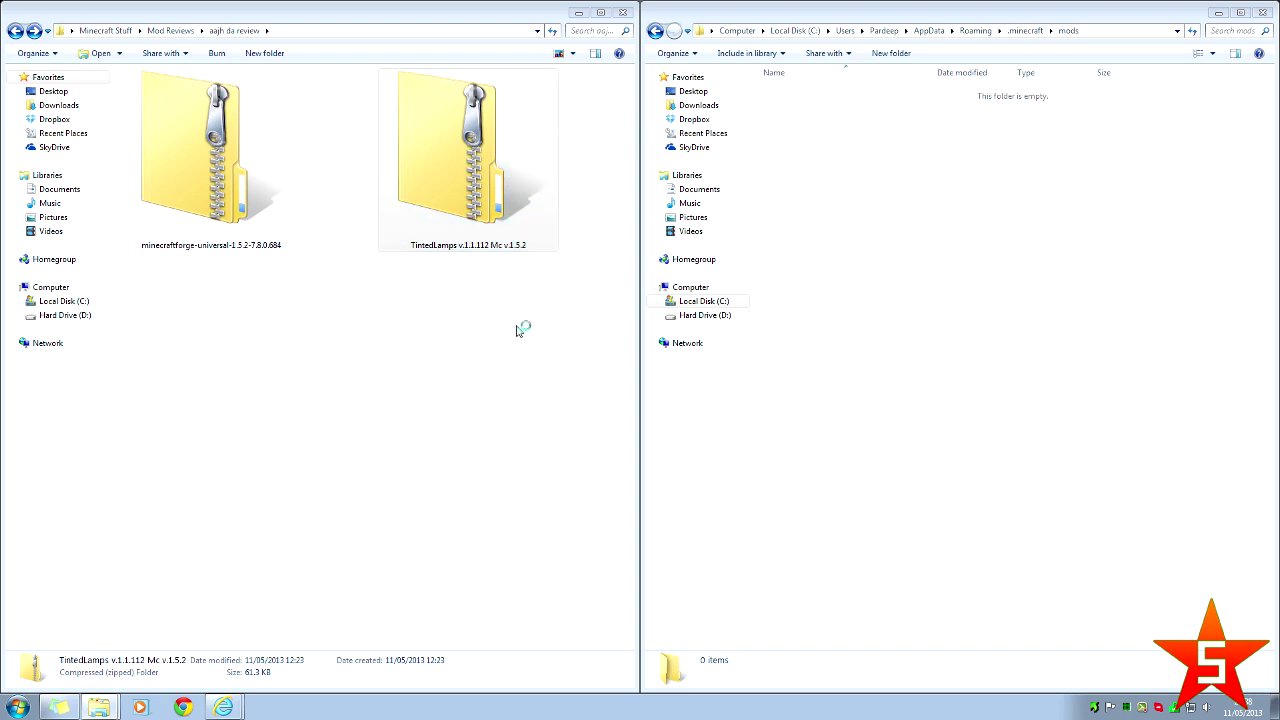
Step: Extract the TintedLamps v.1.1.112 Mc v.1.5.2 folder from the archive into the mods folder and close the archive
left_click(128, 256)
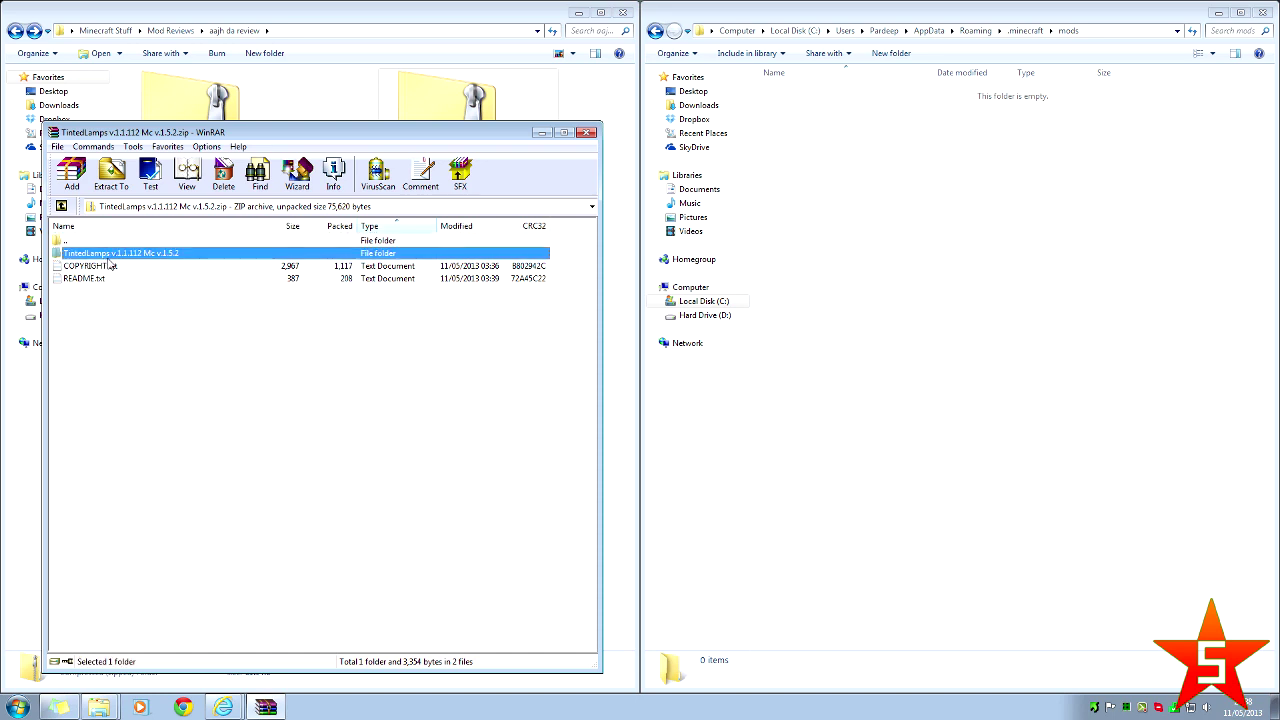
left_click_drag(123, 262, 1143, 257)
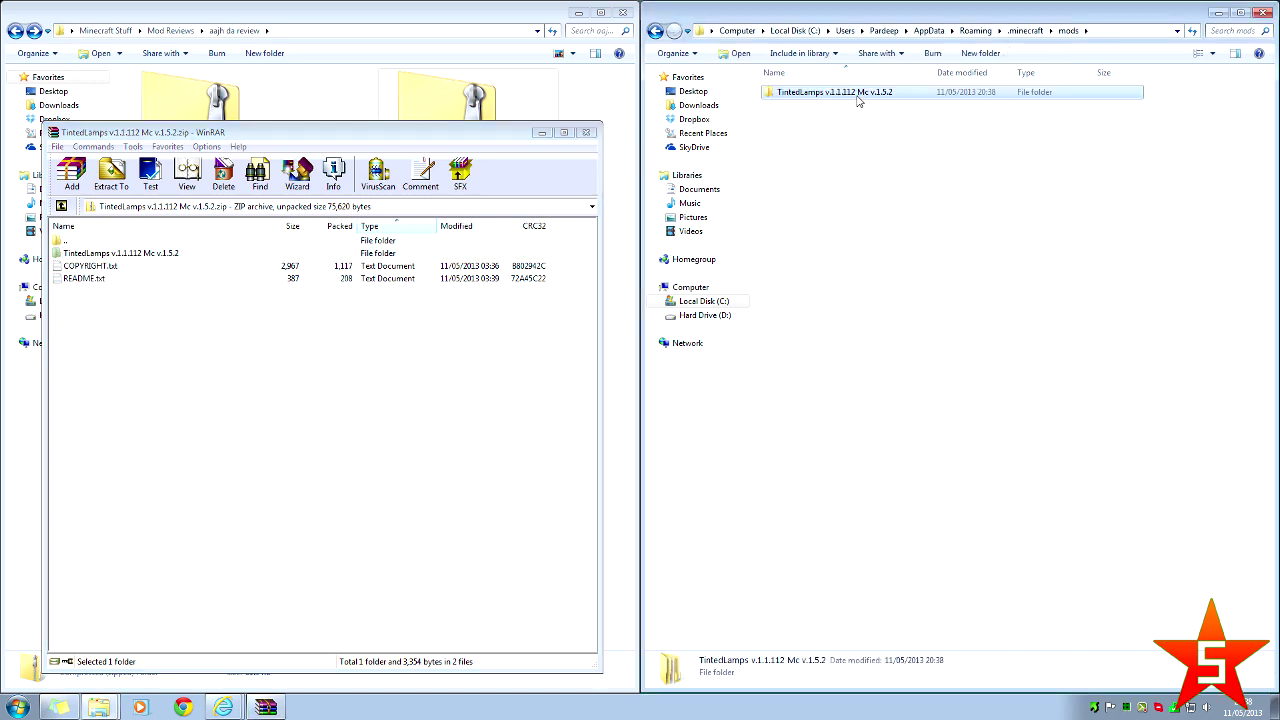
left_click(586, 132)
left_click_drag(988, 241, 812, 58)
left_click_drag(1207, 237, 697, 80)
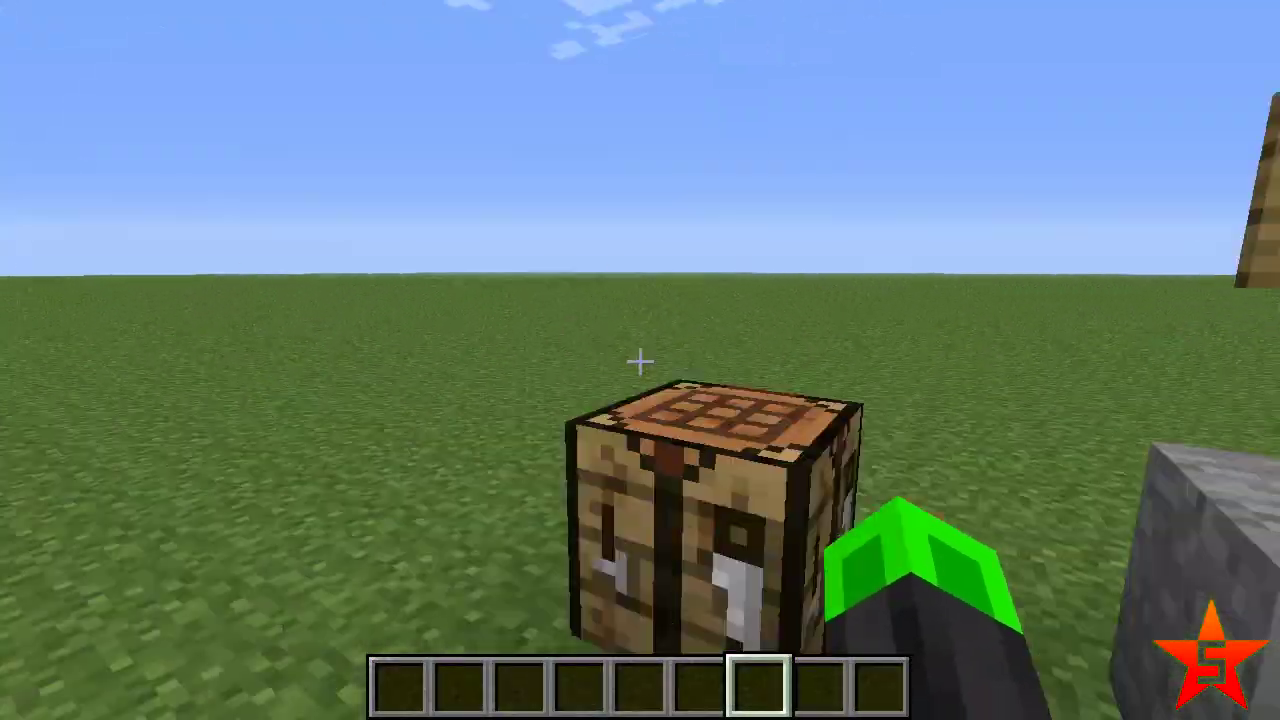
Step: Examine the unlit regular redstone lamp and the row of tinted lamps beside it in the Minecraft world
key("w")
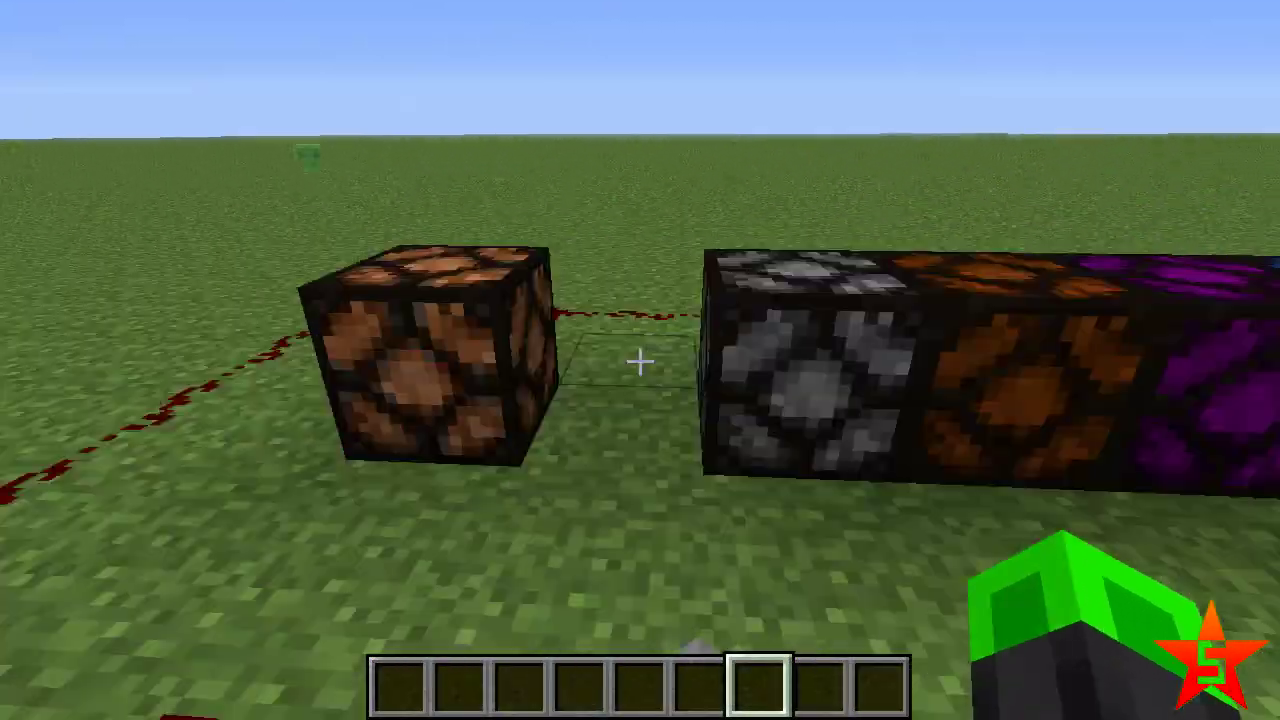
key("d")
key("a")
key("d")
key("s")
key("w")
key("a")
key("d")
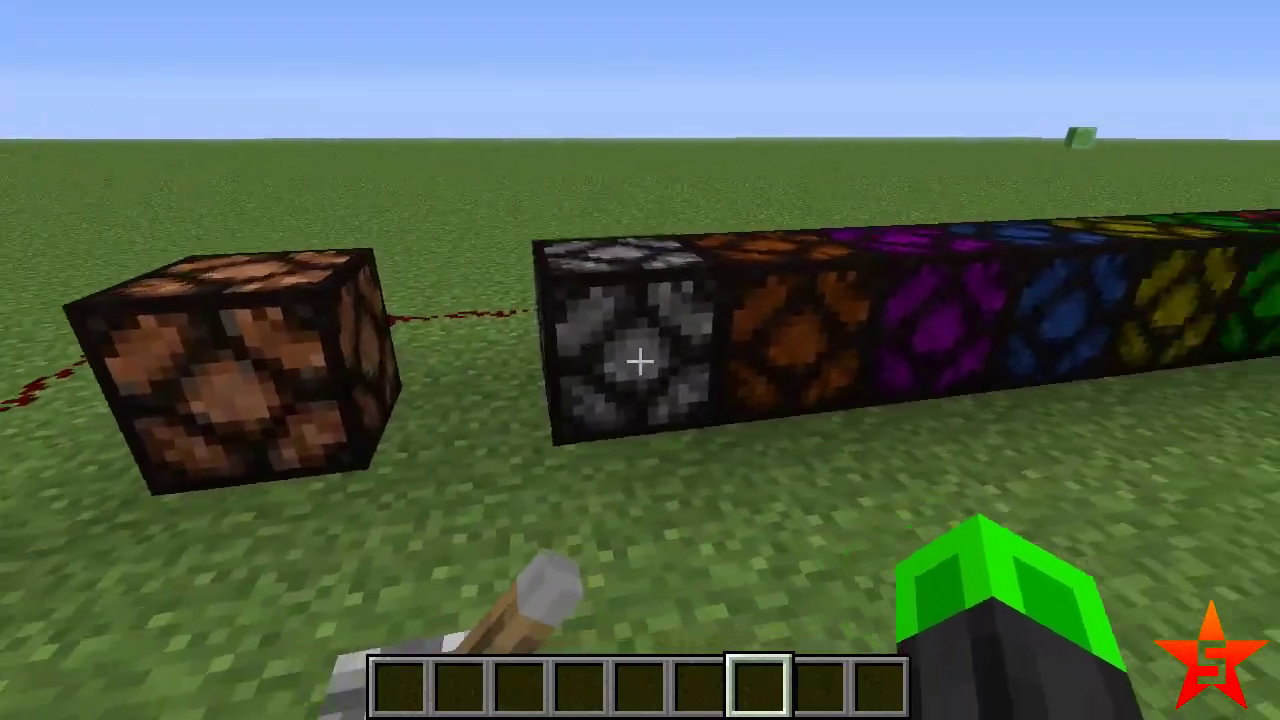
key("d")
key("w")
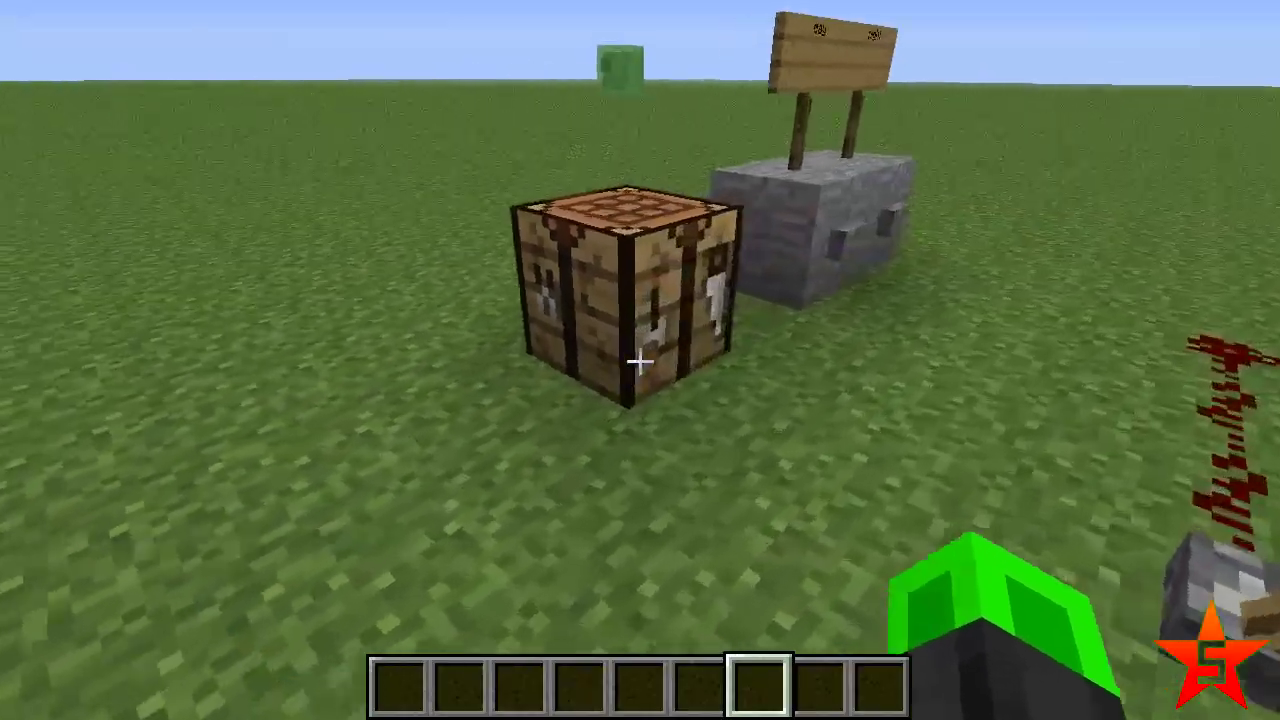
Step: Open the crafting table and place one redstone lamp in the centre of the crafting grid
right_click(640, 360)
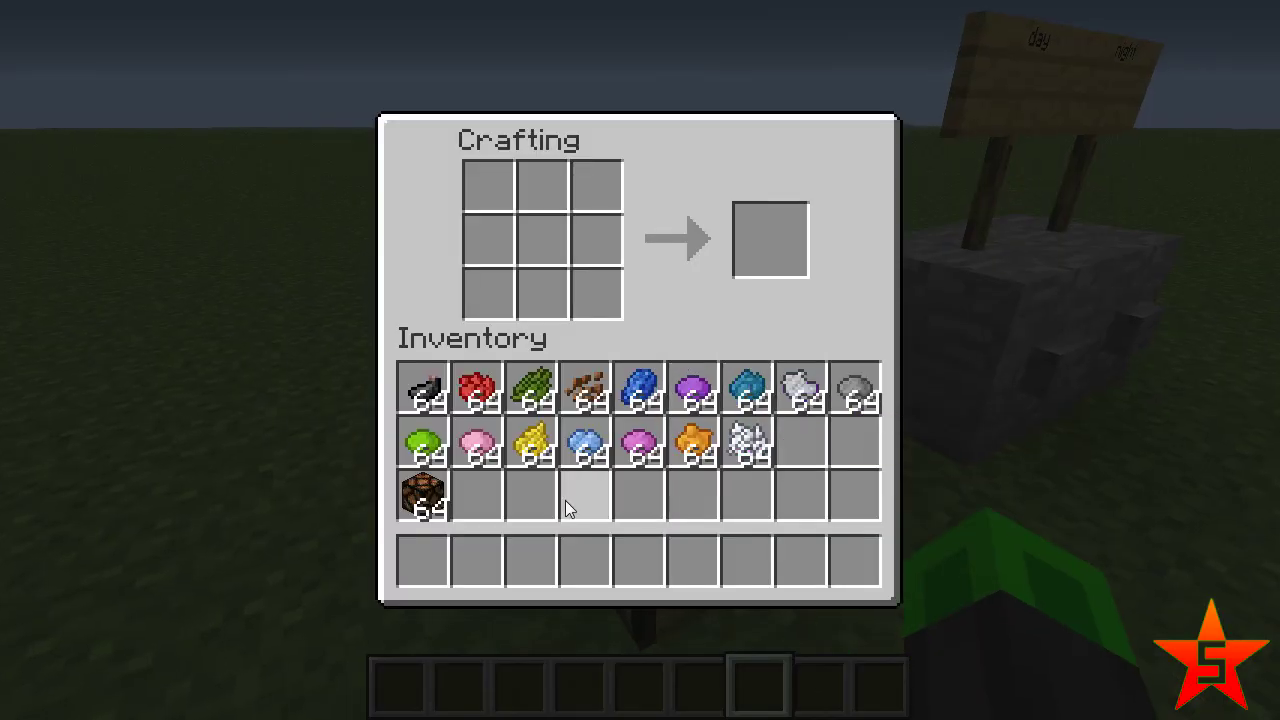
left_click(427, 507)
right_click(543, 240)
left_click(418, 494)
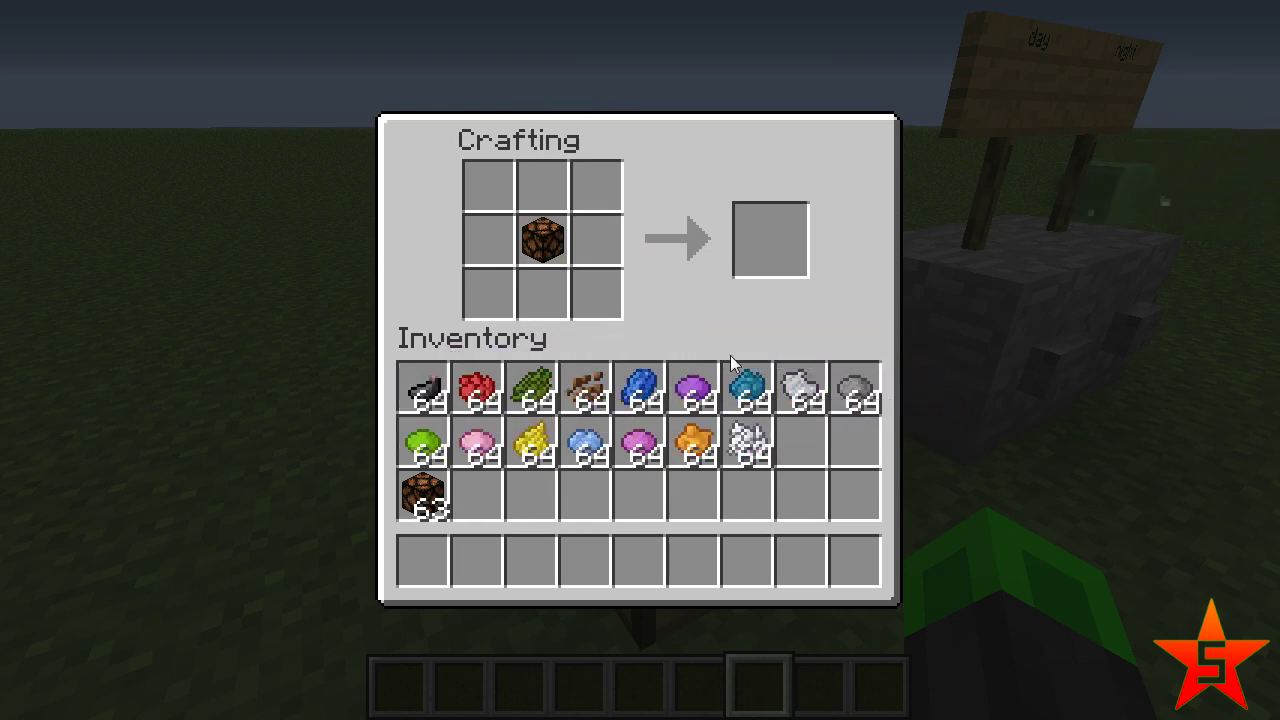
Step: Surround the redstone lamp with four ink sacs to preview the Black Redstone Lamp recipe
left_click(425, 385)
right_click(488, 240)
right_click(542, 187)
right_click(596, 240)
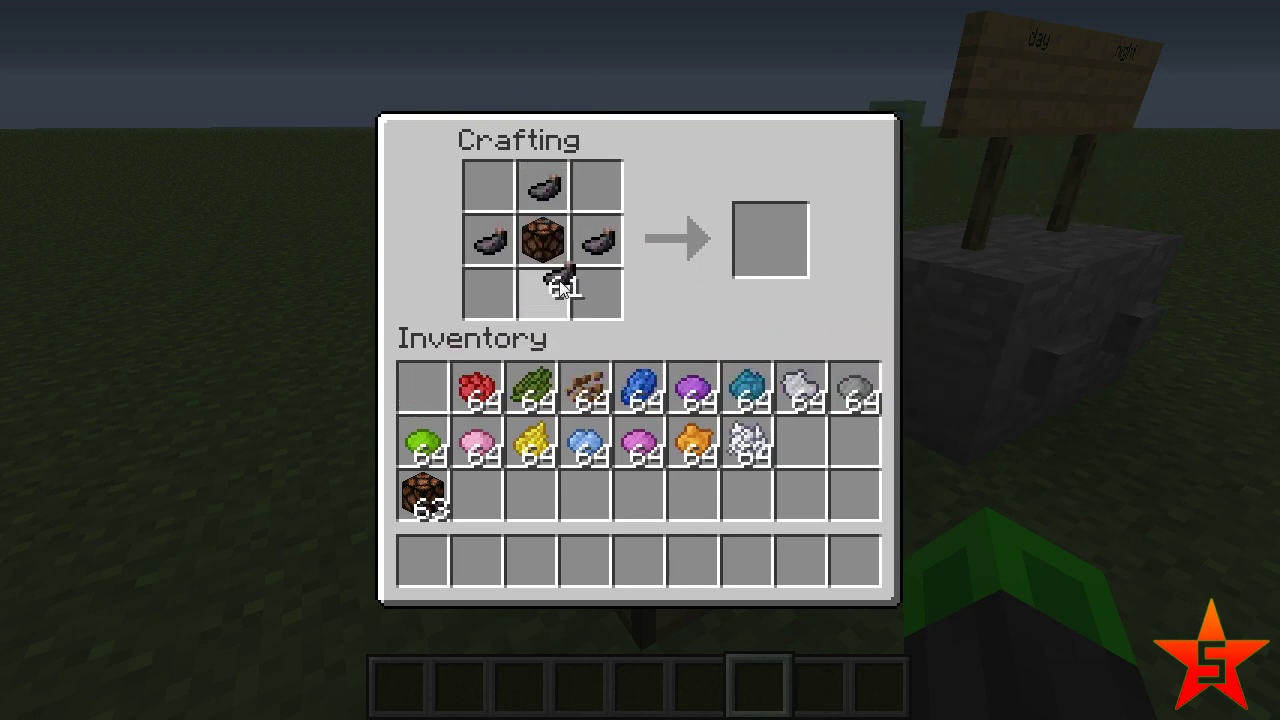
right_click(542, 294)
left_click(424, 386)
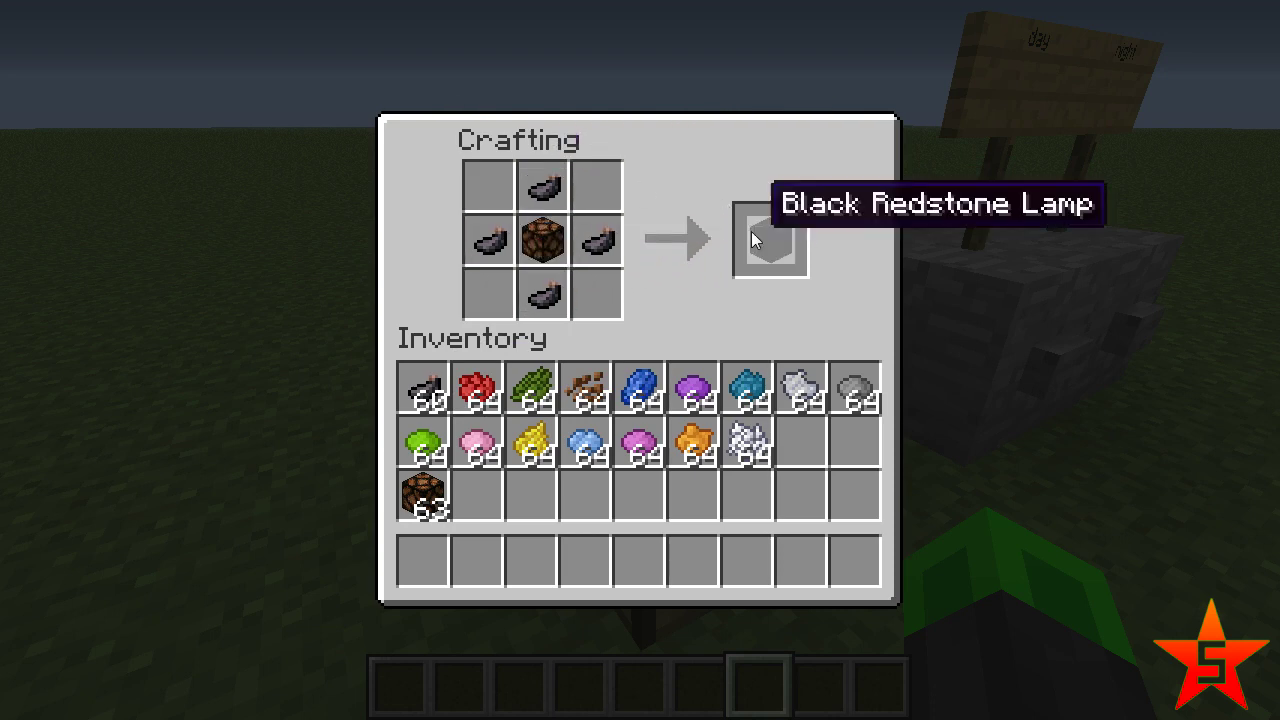
Step: Replace the ink sacs around the lamp with four red dyes to preview the Red Redstone Lamp recipe
left_click(499, 243, "shift")
left_click(543, 187, "shift")
left_click(596, 242, "shift")
left_click(543, 295, "shift")
left_click(476, 387)
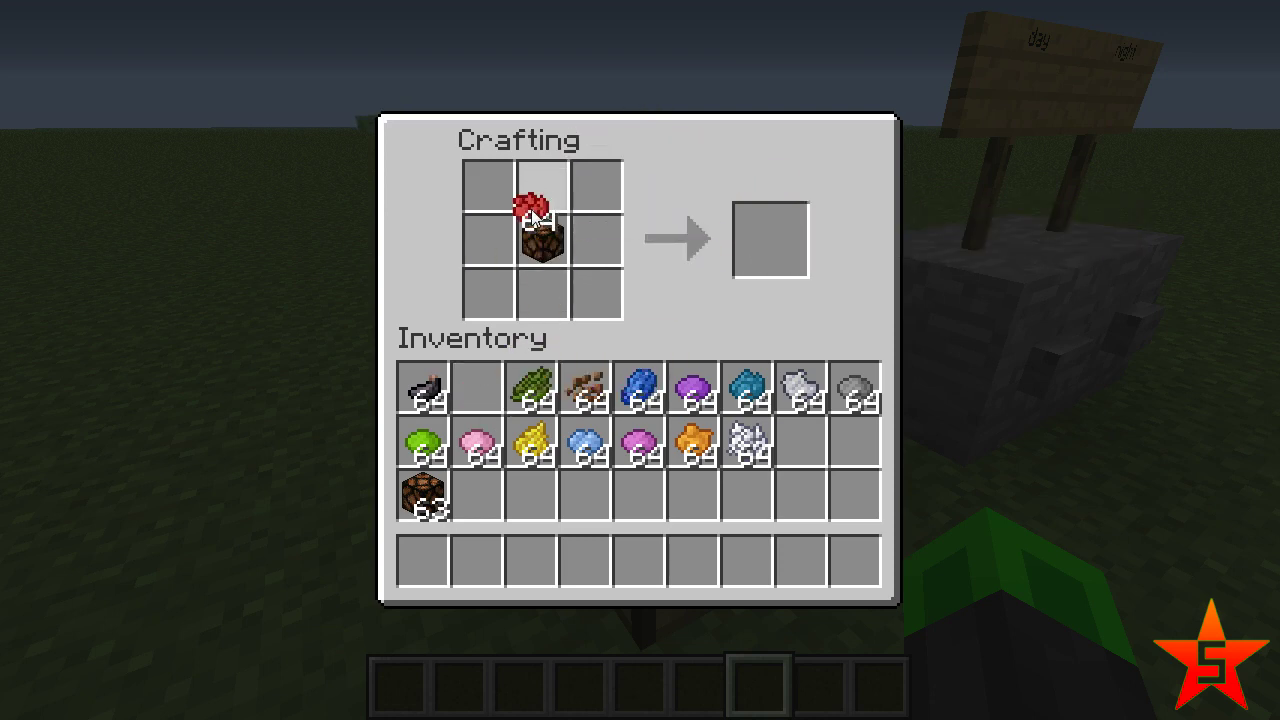
right_click(540, 190)
right_click(489, 240)
right_click(543, 293)
right_click(596, 240)
left_click(476, 387)
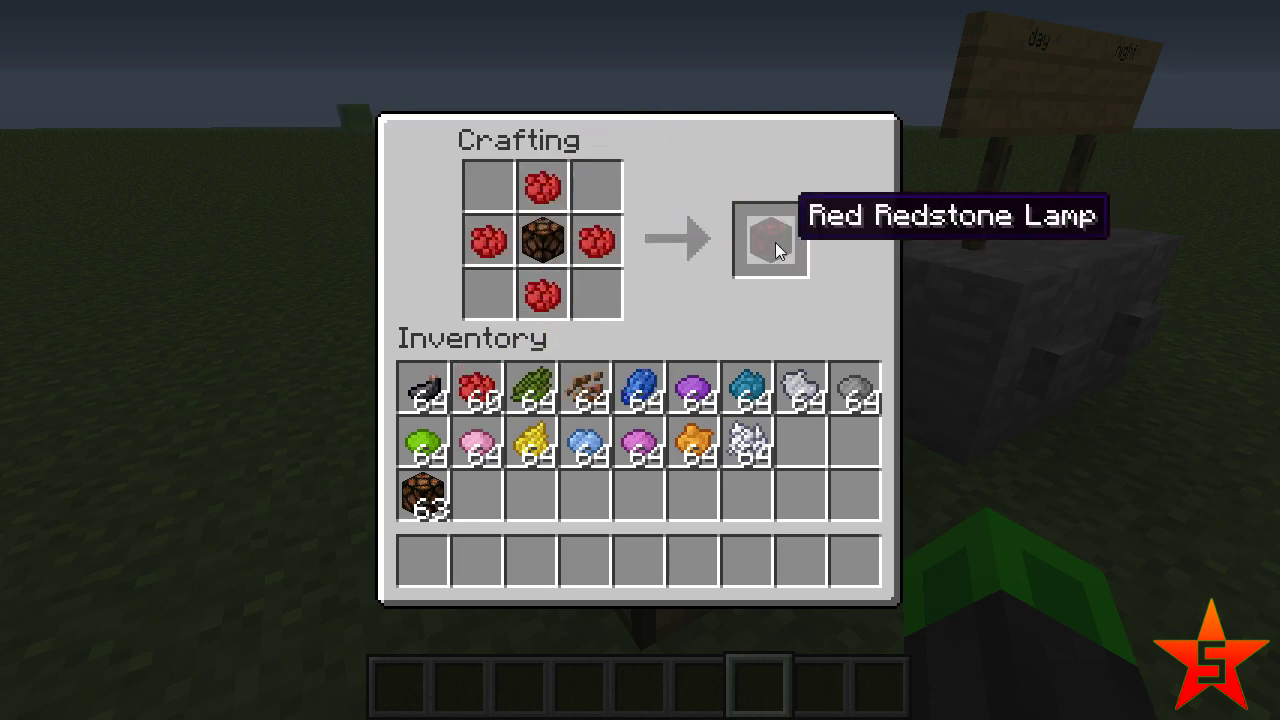
Step: Replace the red dyes around the lamp with four magenta dyes to preview that lamp's recipe
left_click(596, 240, "shift")
left_click(489, 240, "shift")
left_click(543, 187, "shift")
left_click(639, 441)
left_click(543, 295)
right_click(543, 295)
right_click(489, 240)
right_click(543, 187)
right_click(596, 240)
left_click(639, 441)
Step: Return the magenta dyes and the redstone lamp from the crafting grid to the inventory
left_click(543, 293, "shift")
left_click(489, 240, "shift")
left_click(543, 187, "shift")
left_click(596, 240, "shift")
left_click(543, 240, "shift")
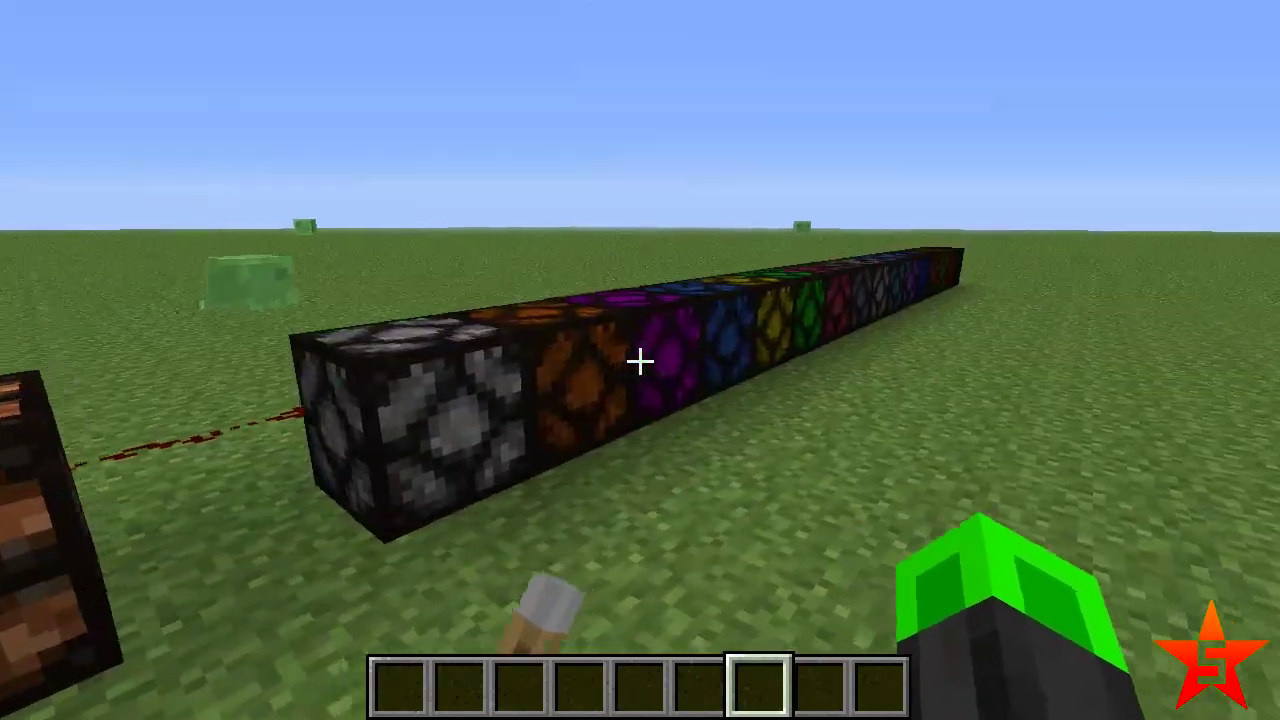
Step: Look over the redstone wiring behind the lamps and activate the stone button under the night sign
key("s")
key("w")
key("a")
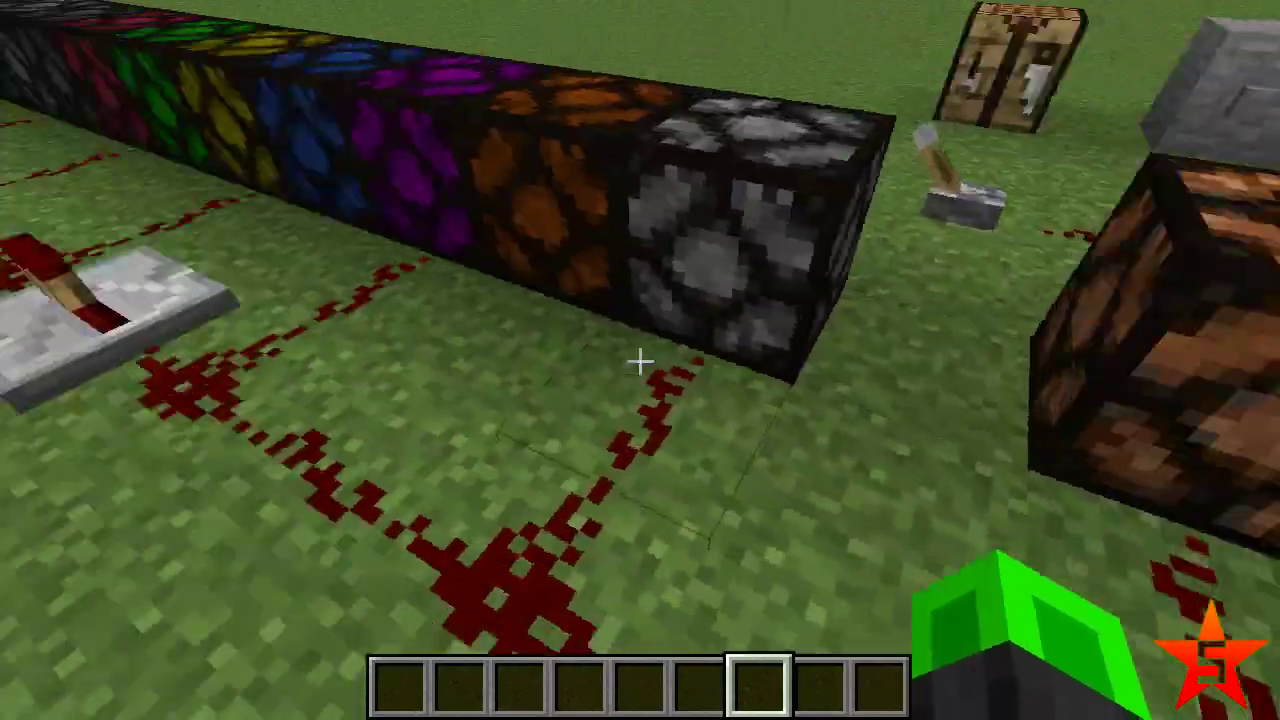
key("d")
key("w")
key("w")
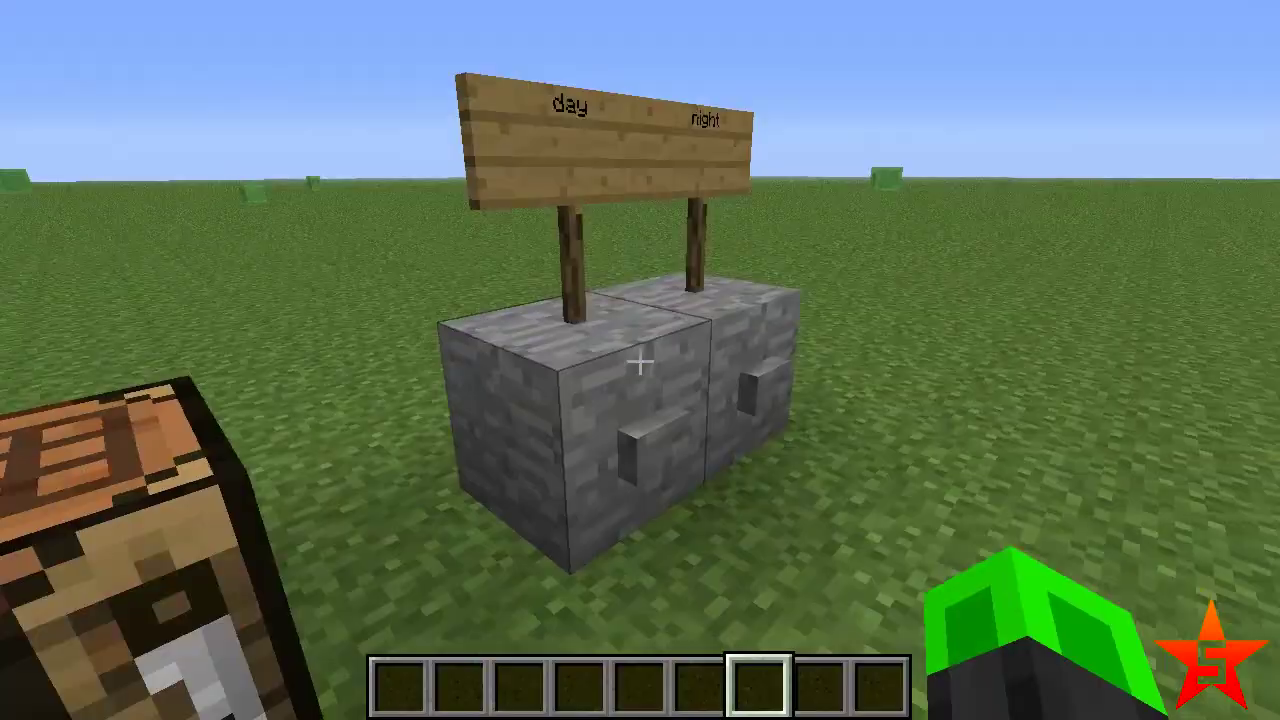
key("d")
key("s")
right_click(640, 362)
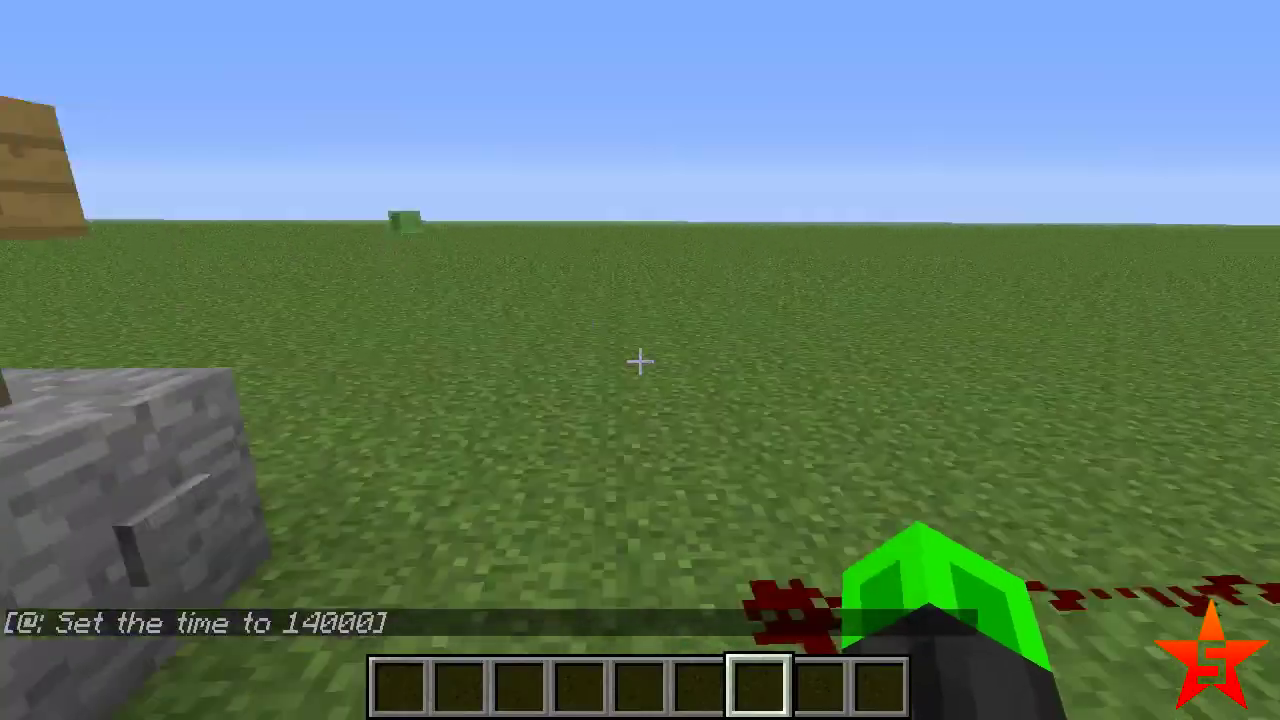
Step: Switch on the floor lever to light the regular redstone lamp and the row of tinted lamps
key("w")
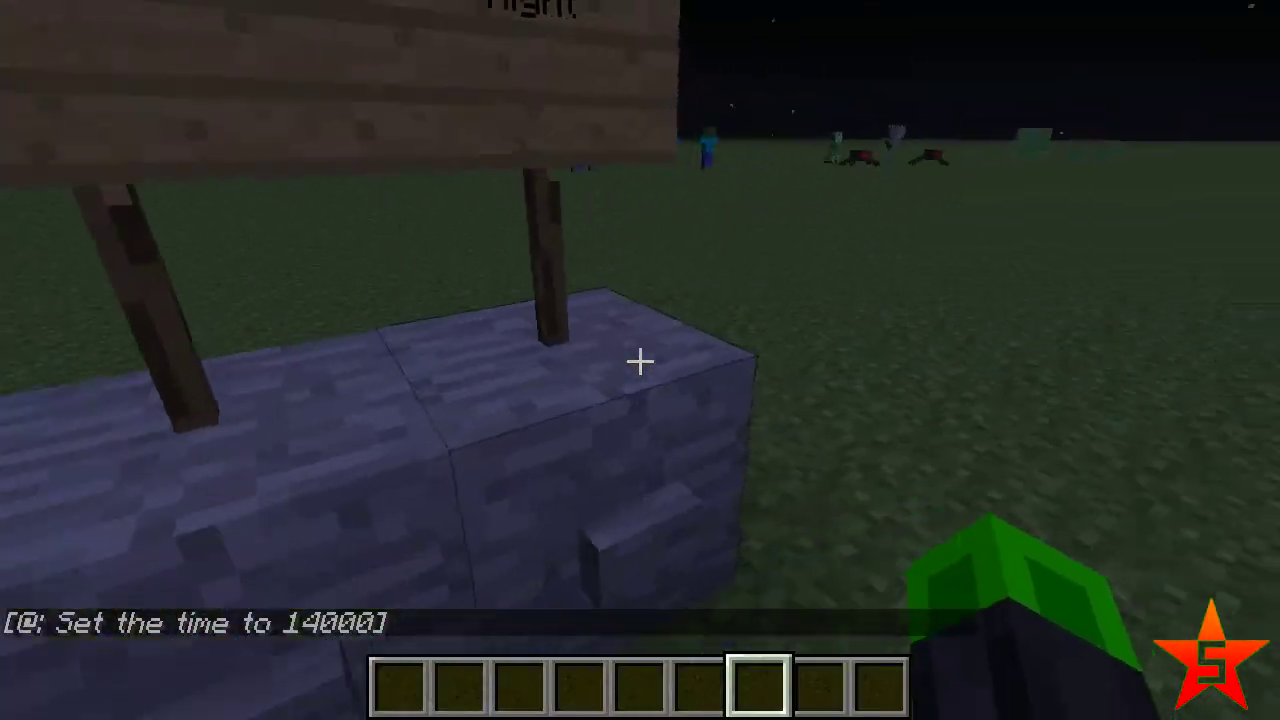
key("w")
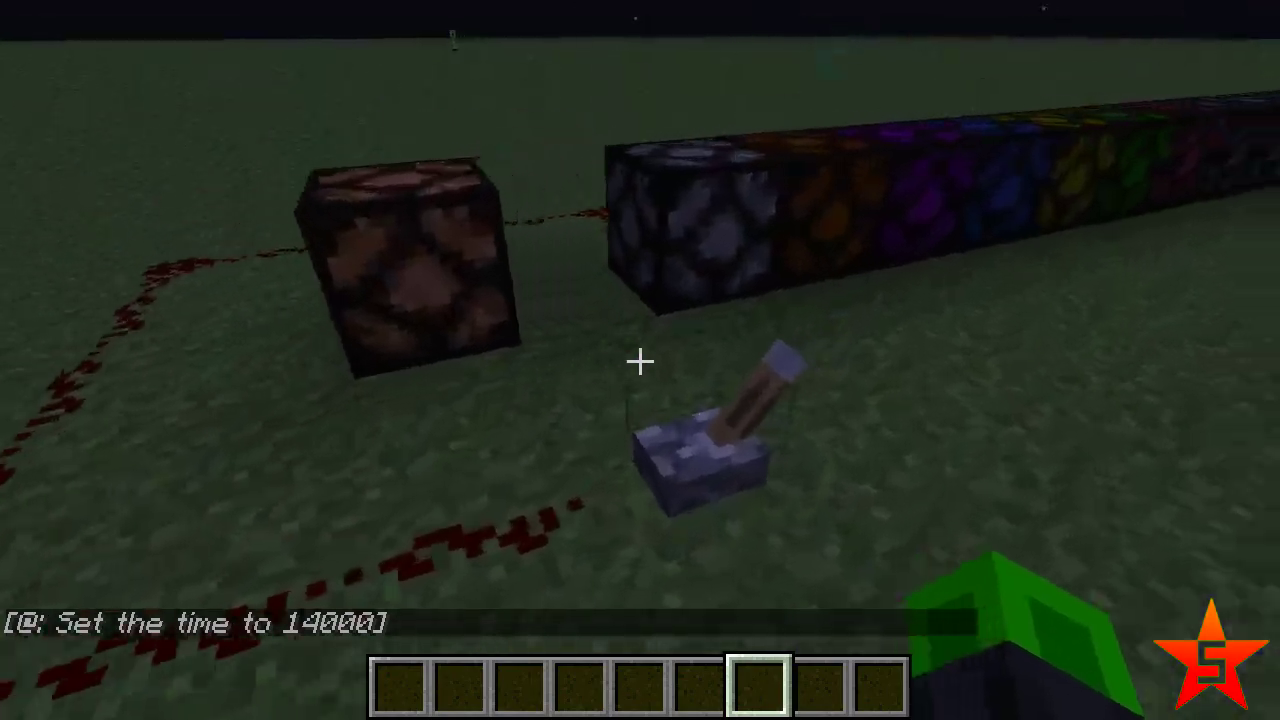
right_click(640, 362)
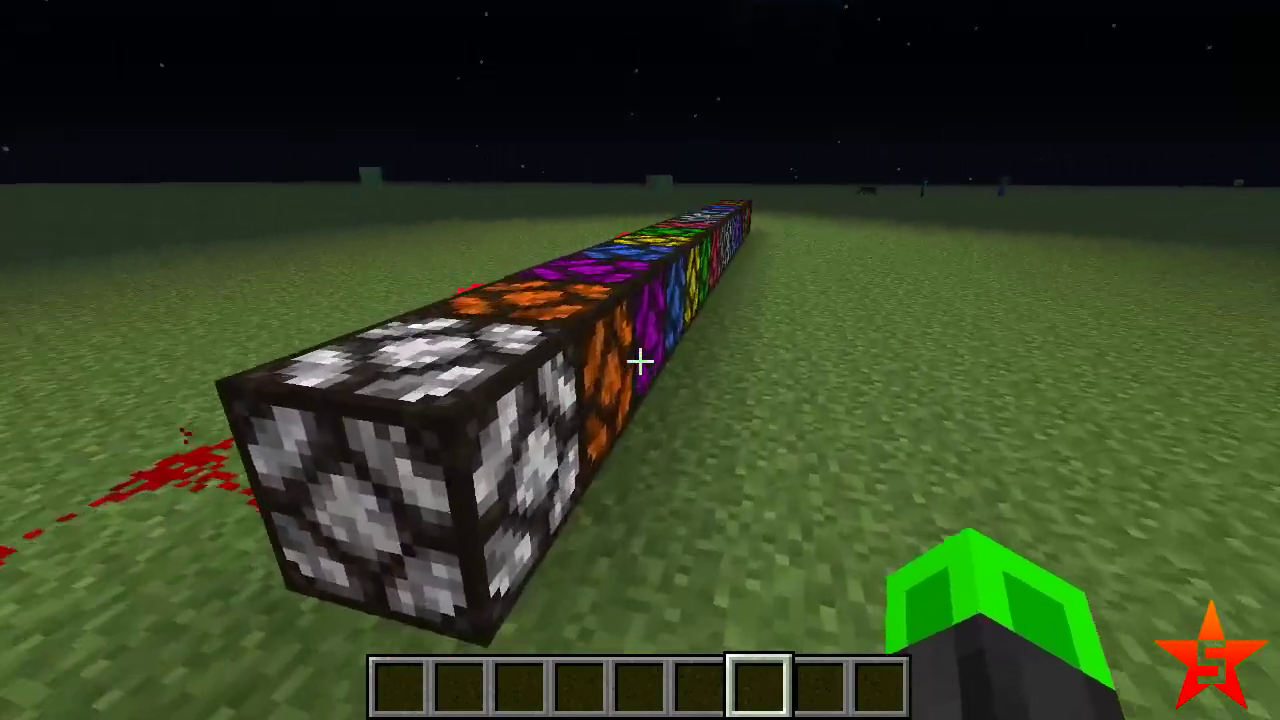
key("w")
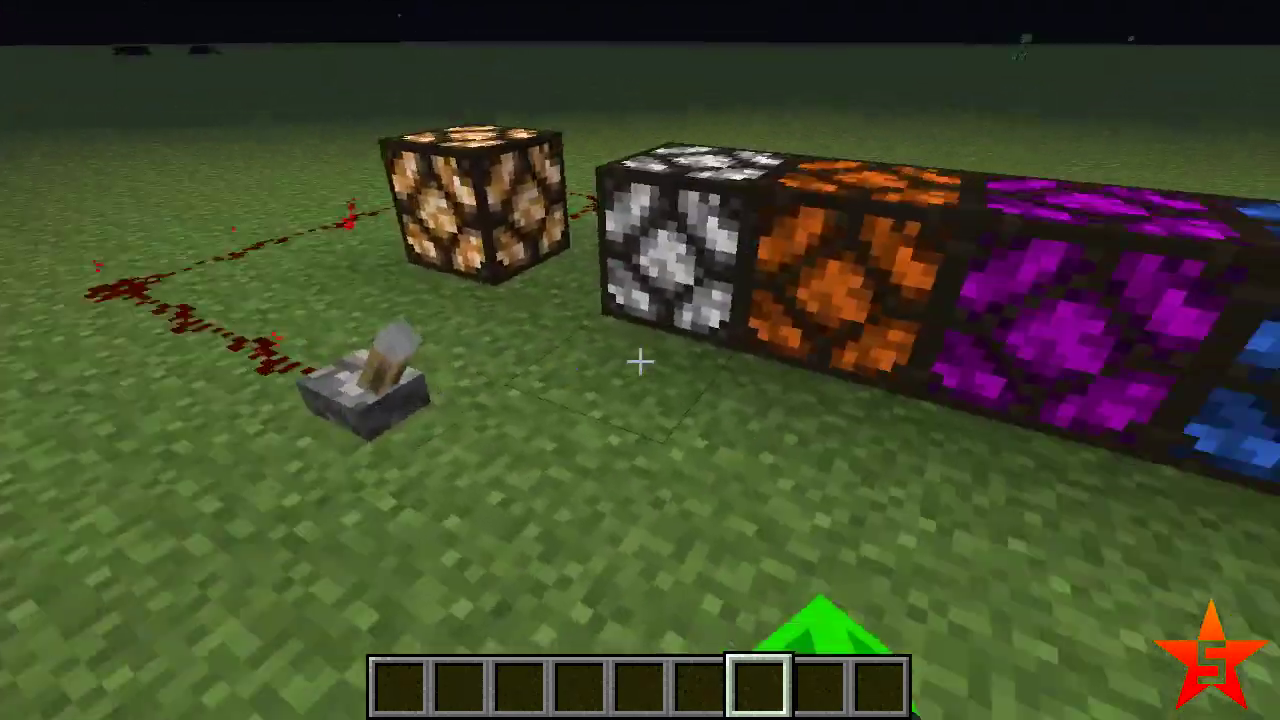
right_click(640, 360)
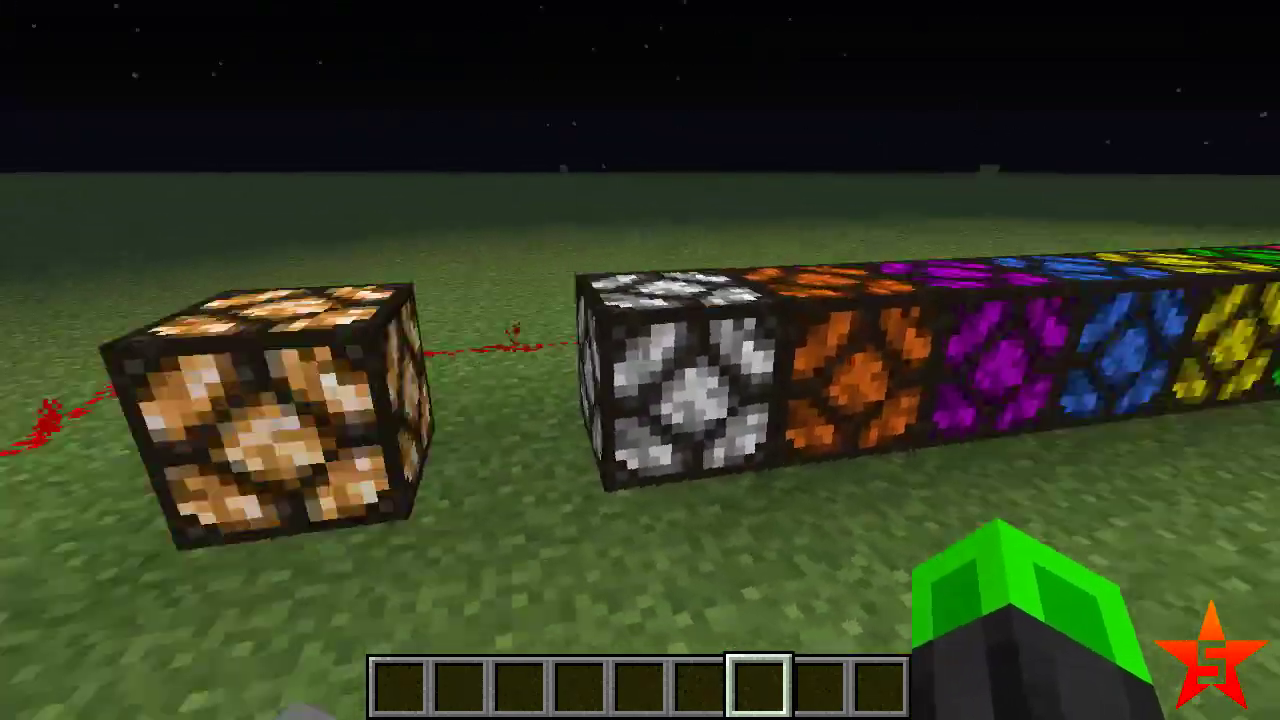
Step: Examine the lit tinted lamps along the whole row at night and compare them with the regular redstone lamp
key("w")
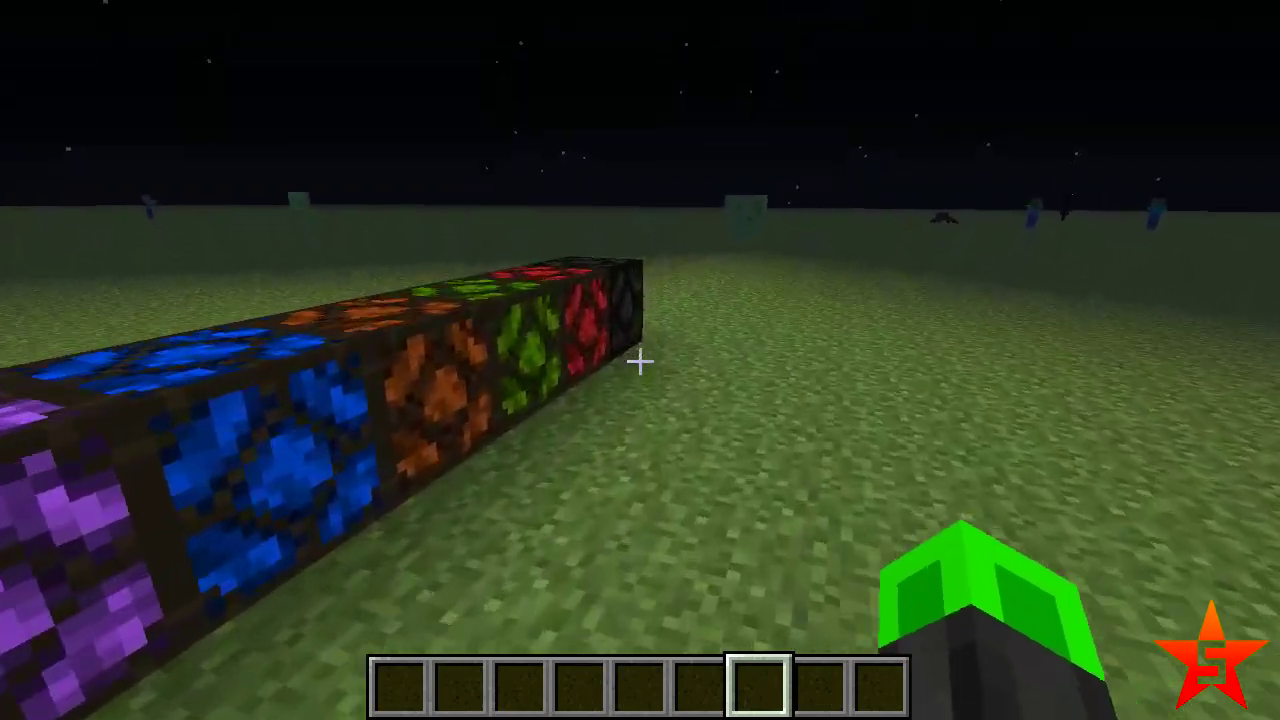
key("w")
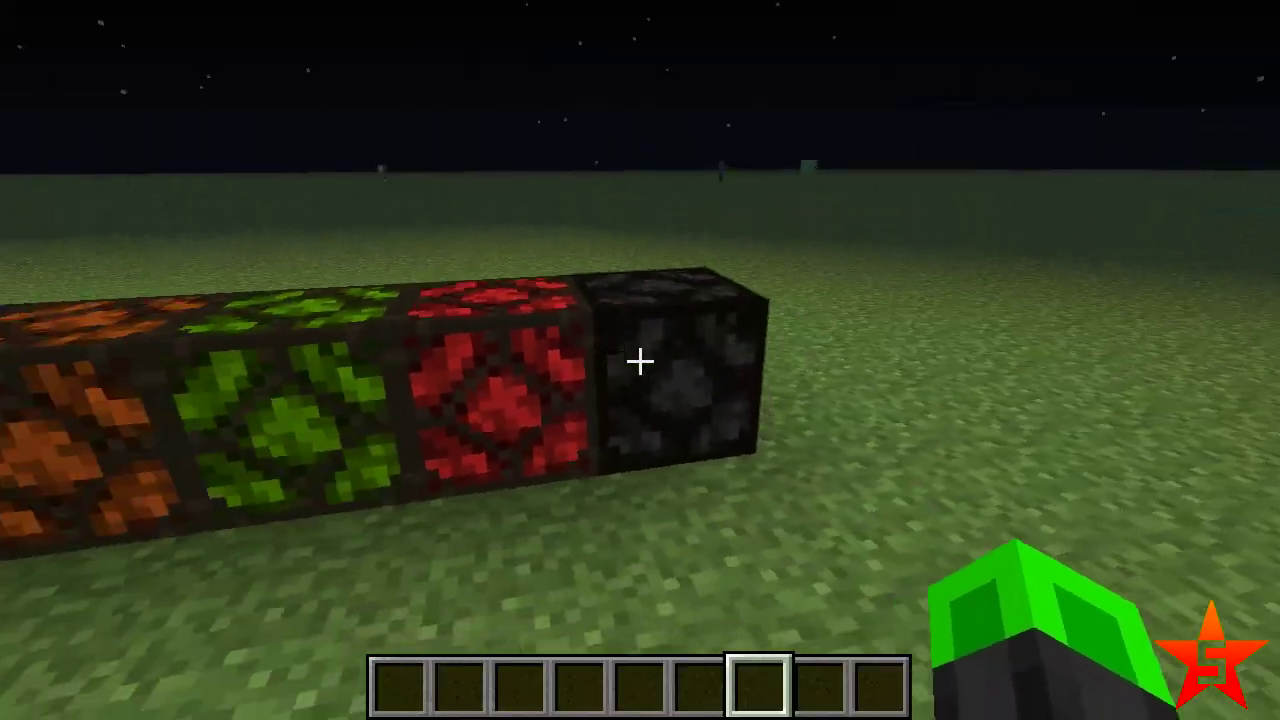
key("w")
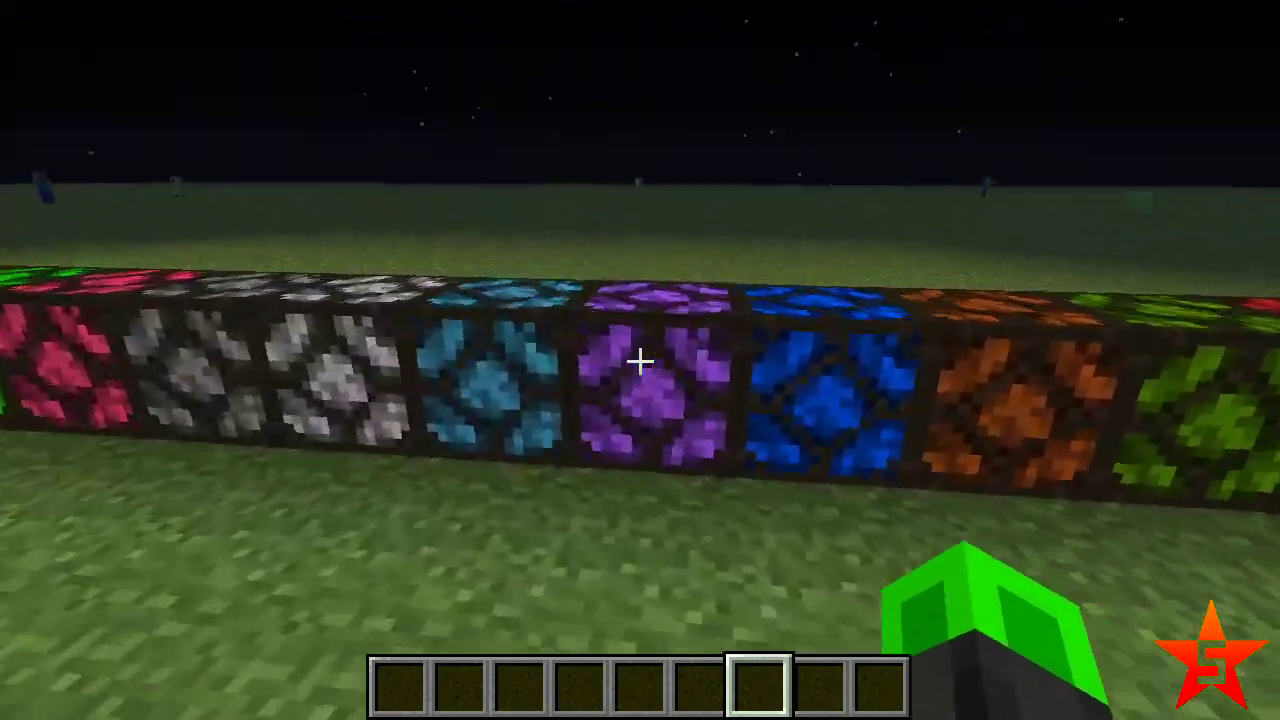
key("w")
key("s")
mouse_move(640, 360)
key("w")
key("s")
key("w")
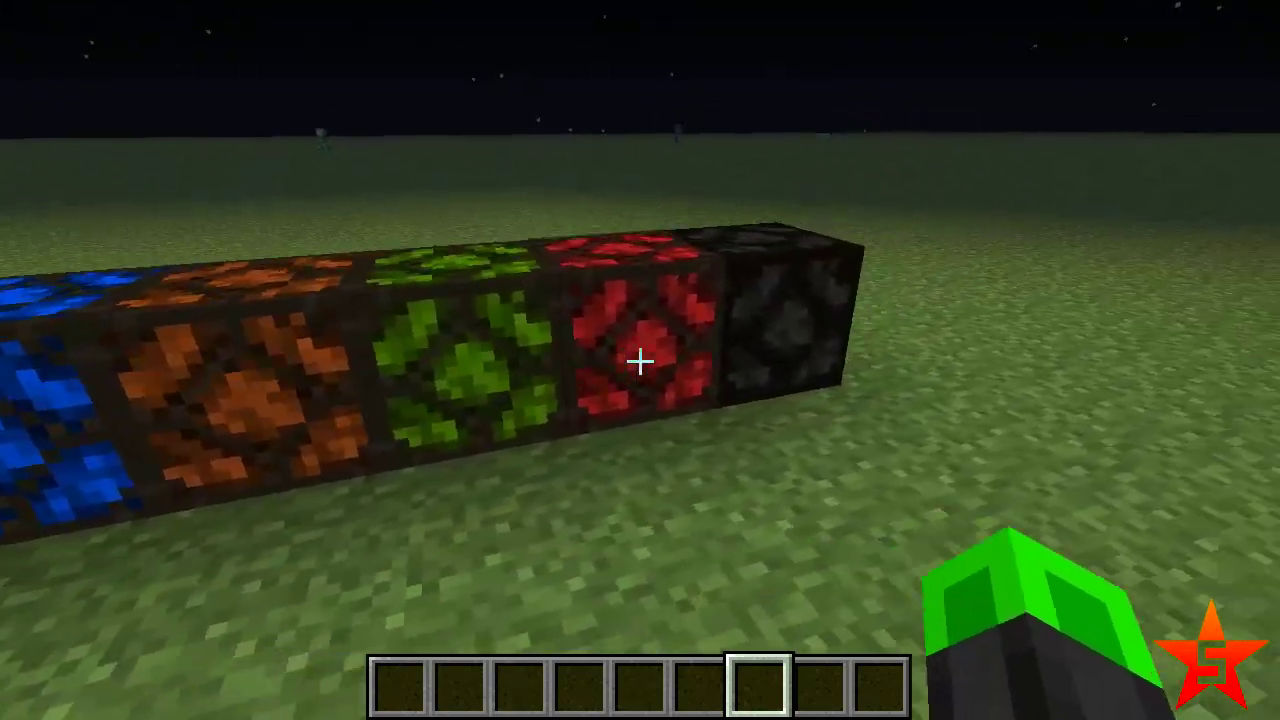
key("d")
key("a")
key("s")
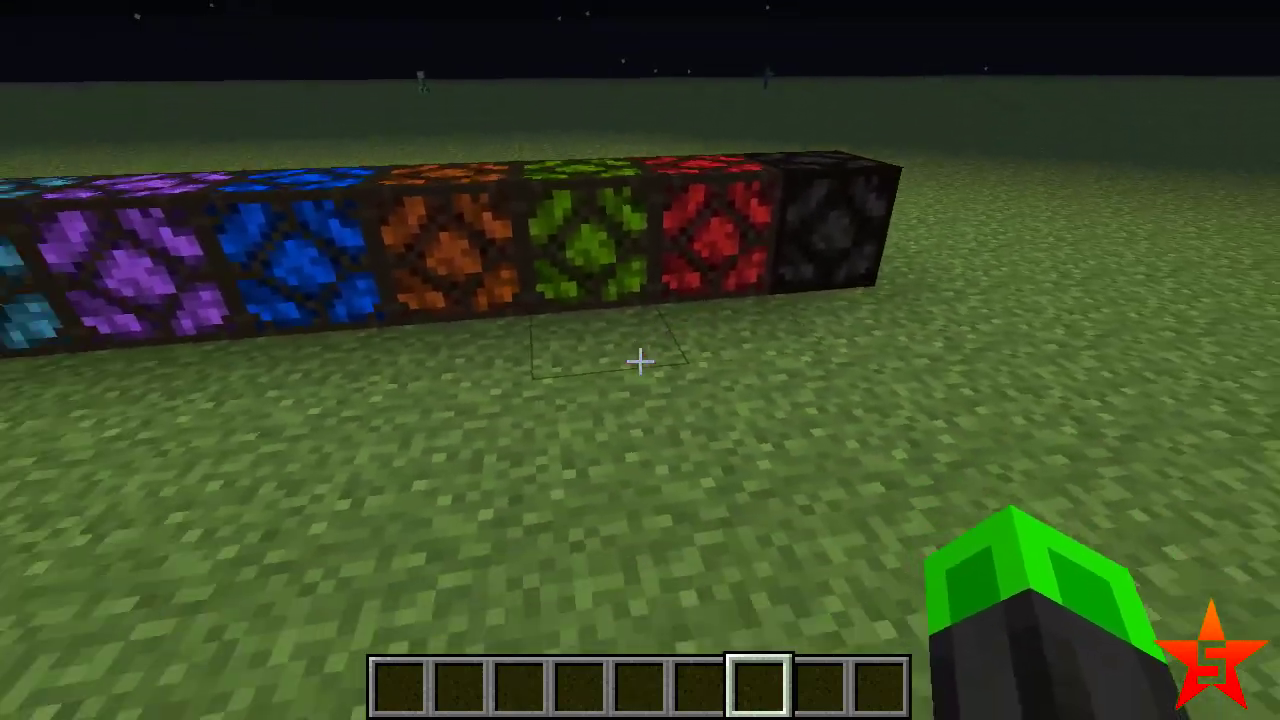
key("s")
key("w")
key("s")
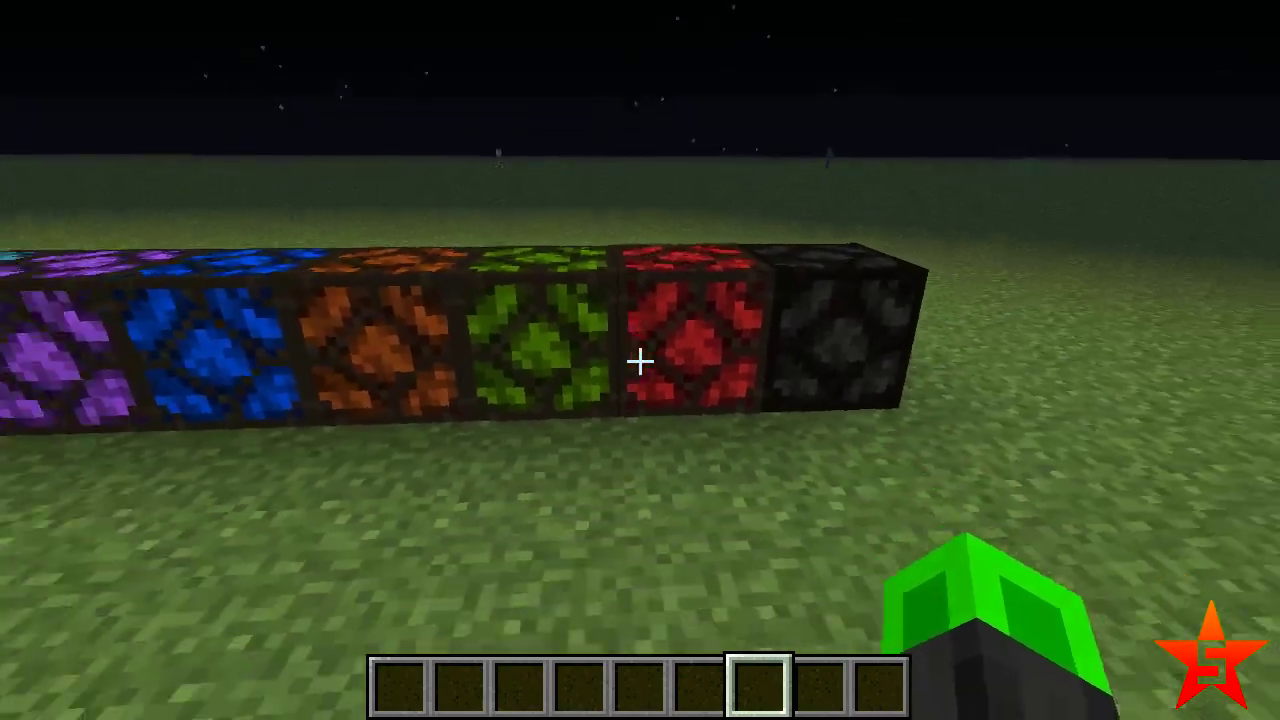
key("s")
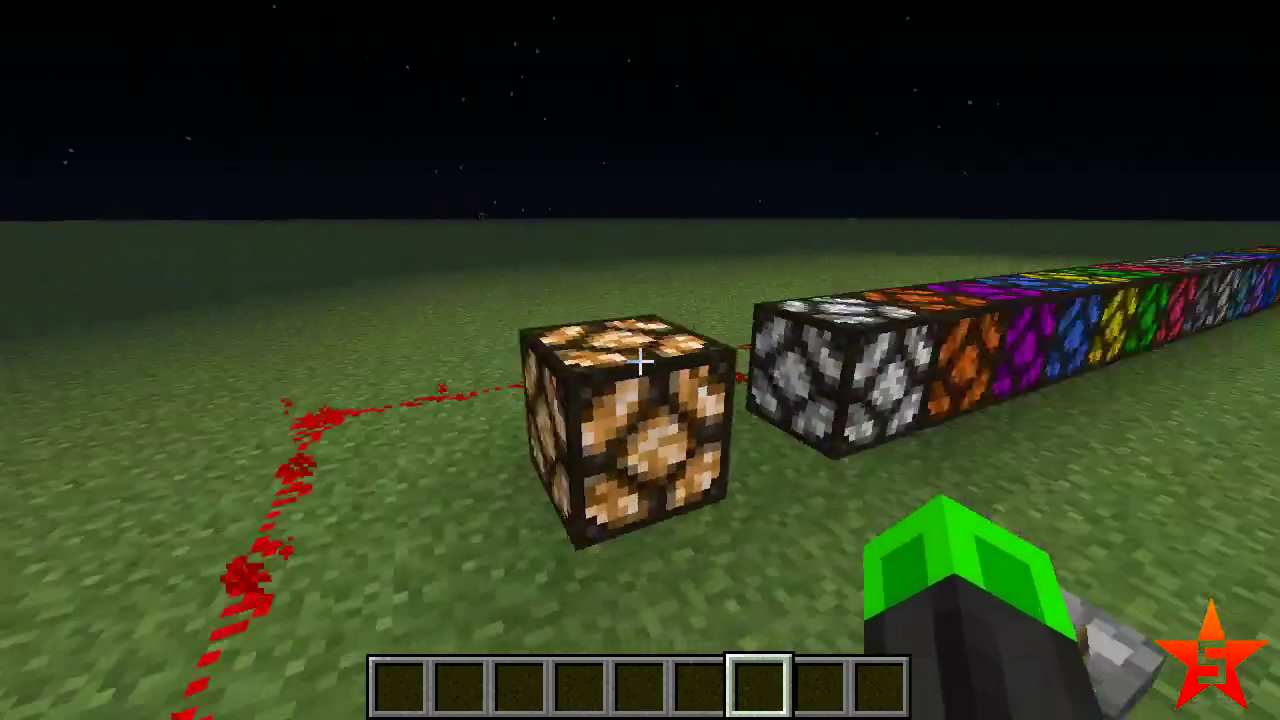
key("s")
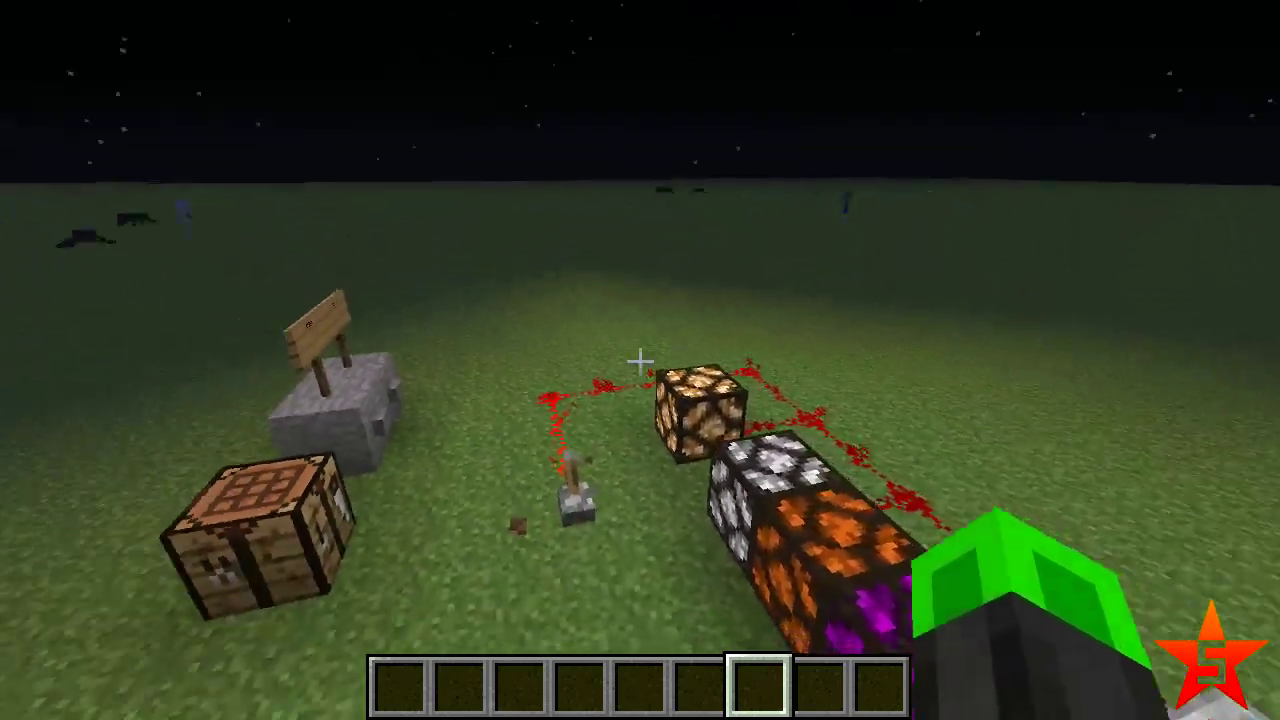
key("w")
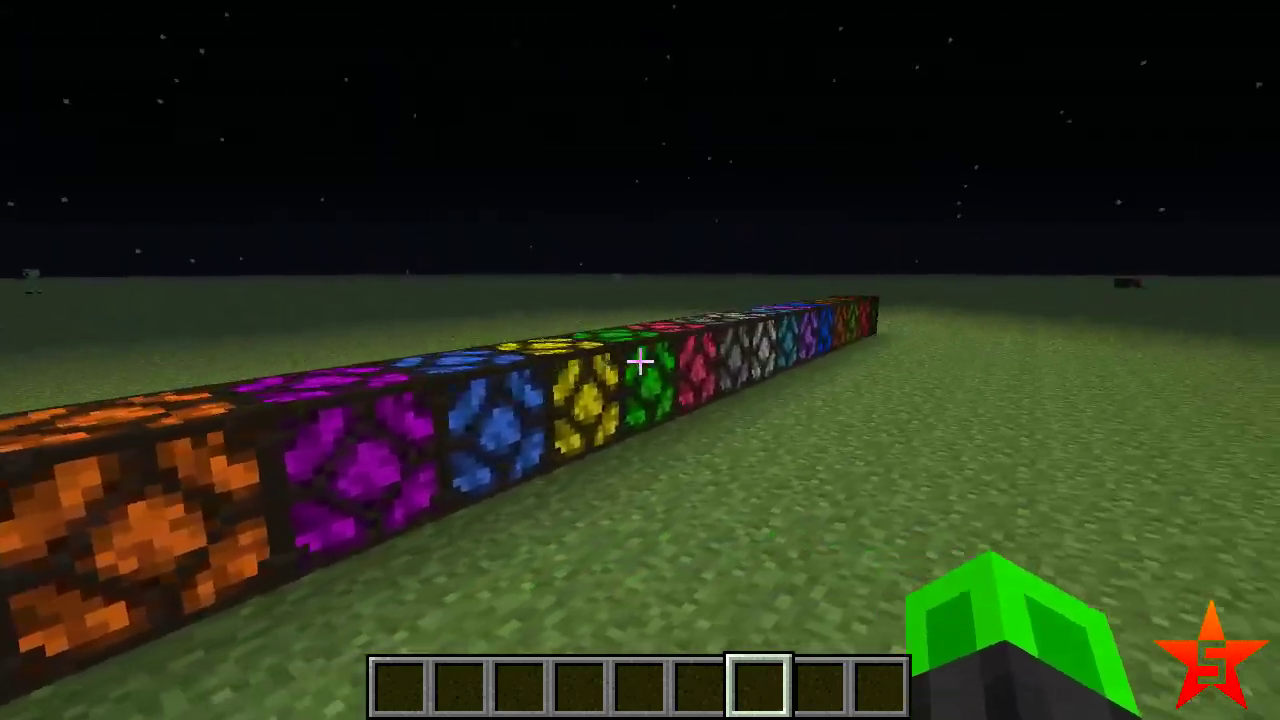
key("s")
key("w")
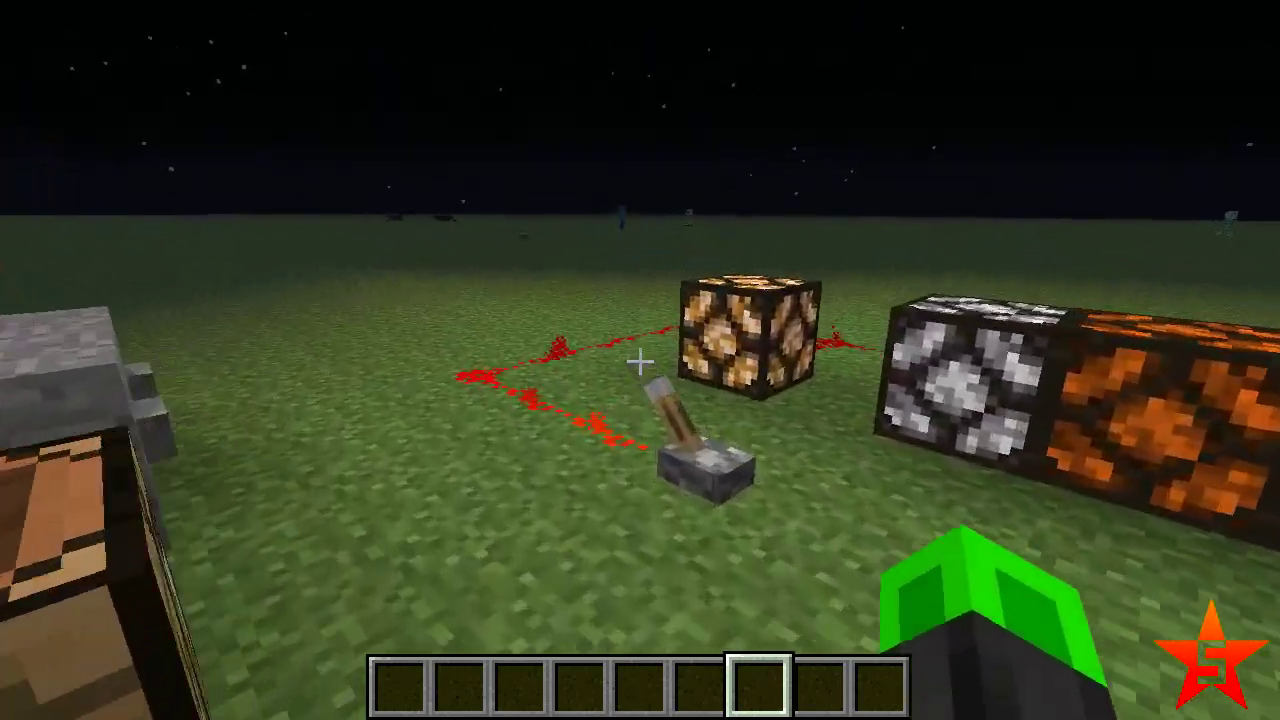